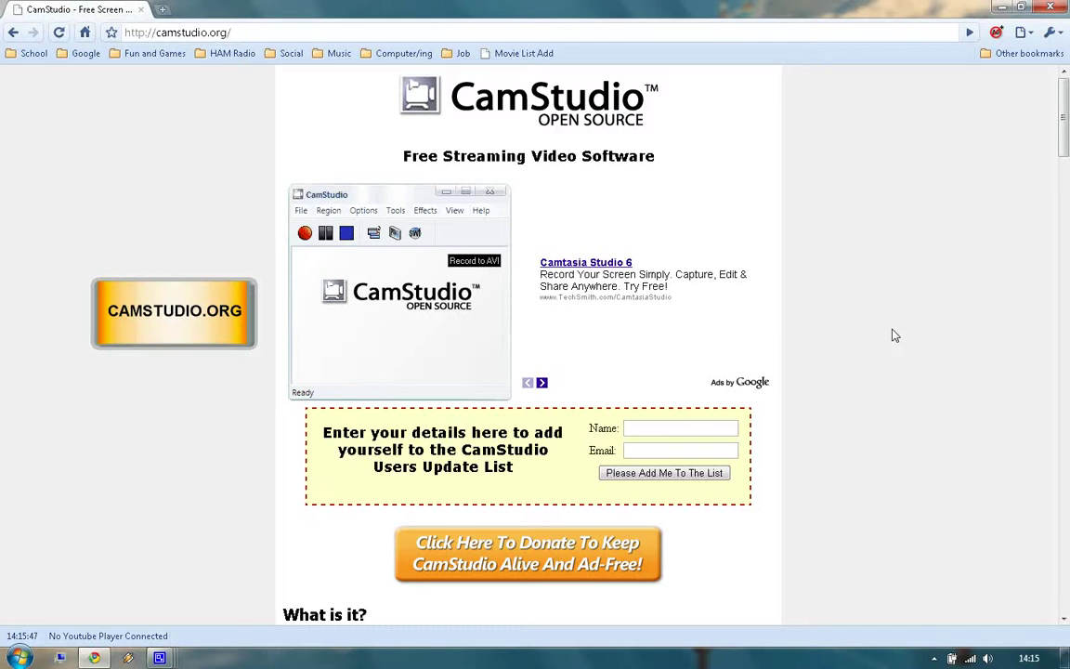
Step: Find the download links on the CamStudio page and highlight the CamStudio20.exe and CamStudioCodec14.exe entries
{"action": "scroll", "coordinate": [894, 335], "scroll_direction": "down", "scroll_amount": 15}
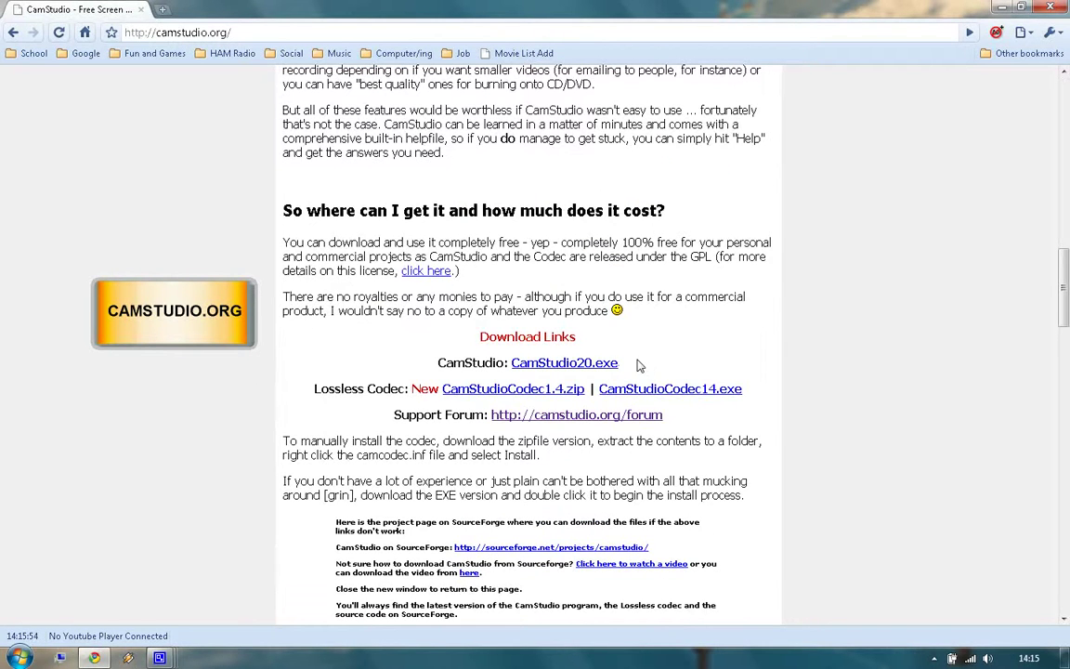
{"action": "left_click_drag", "start_coordinate": [615, 365], "coordinate": [511, 363]}
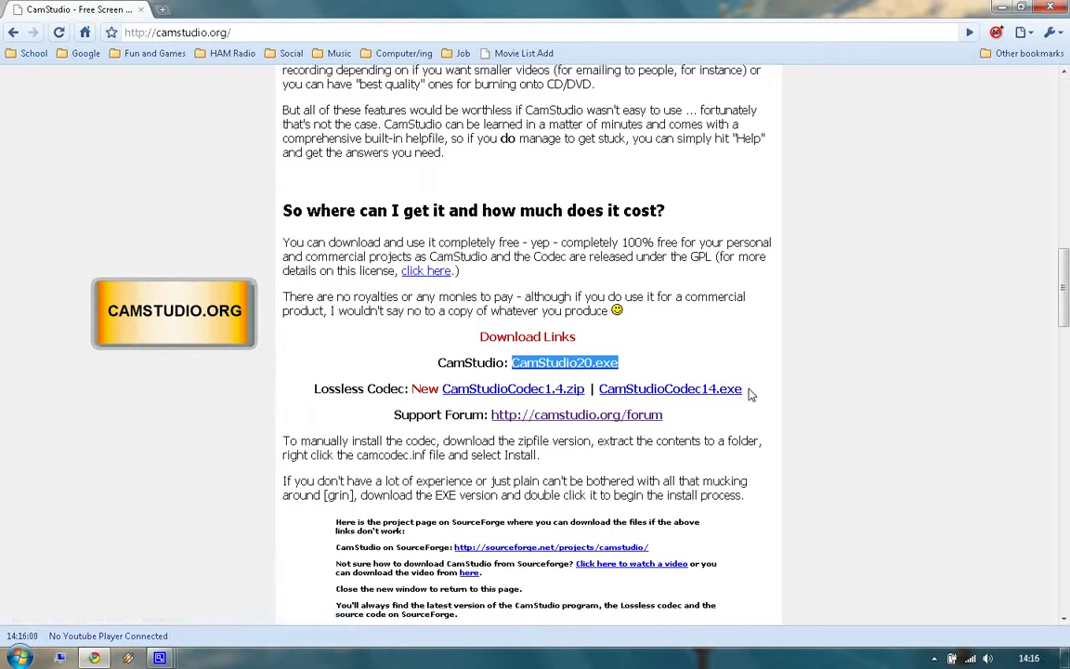
{"action": "left_click_drag", "start_coordinate": [751, 395], "coordinate": [604, 384]}
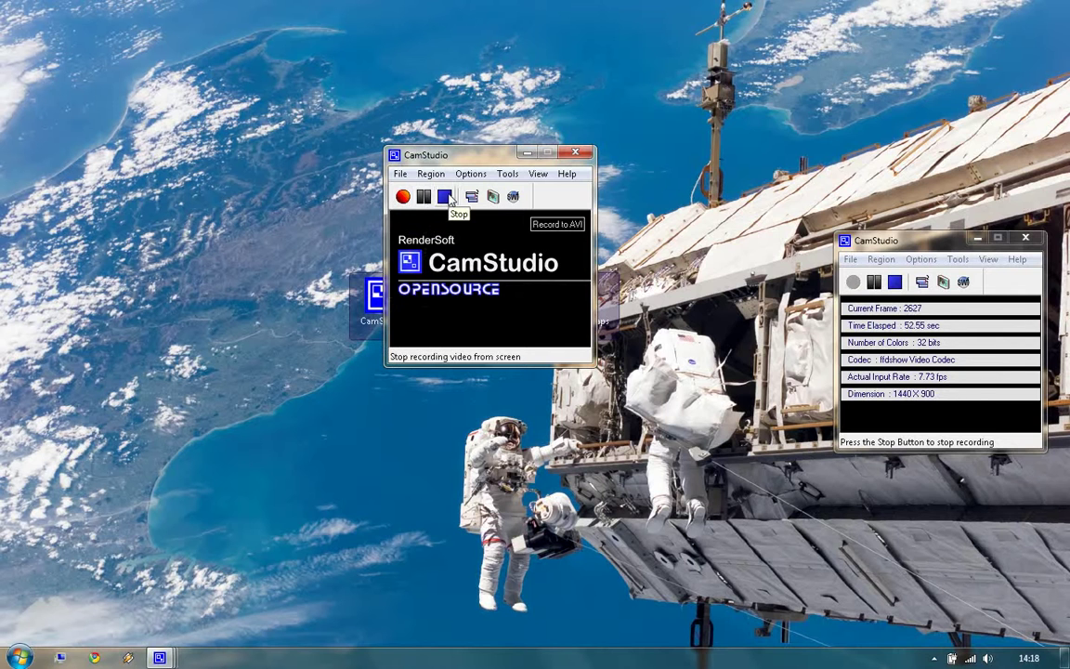
{"action": "left_click", "coordinate": [399, 177]}
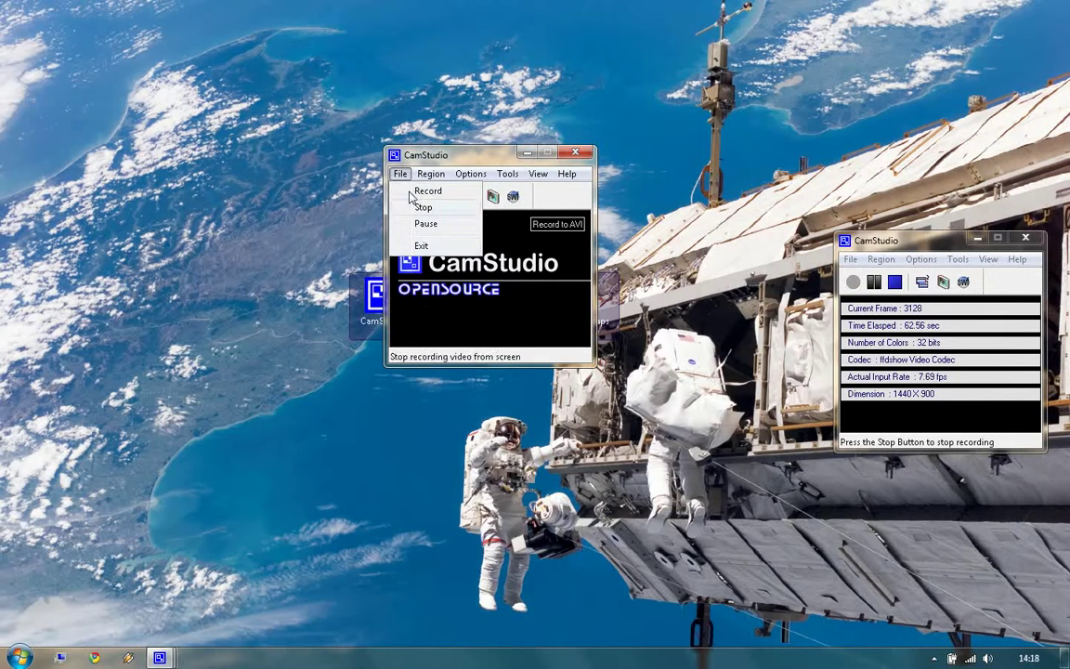
{"action": "mouse_move", "coordinate": [427, 182]}
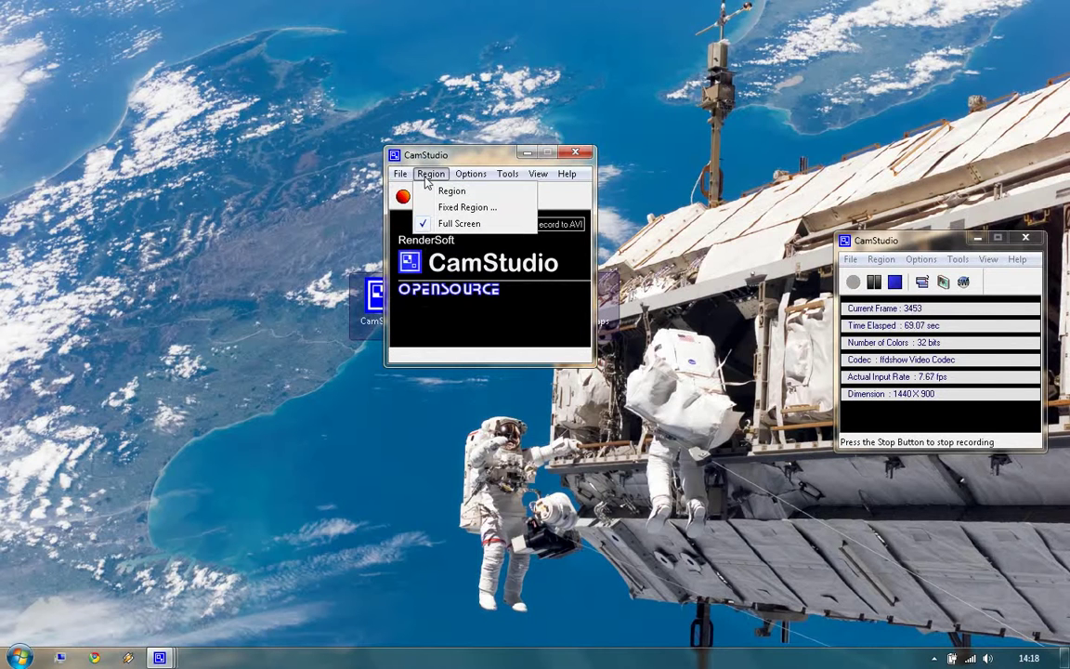
{"action": "mouse_move", "coordinate": [469, 176]}
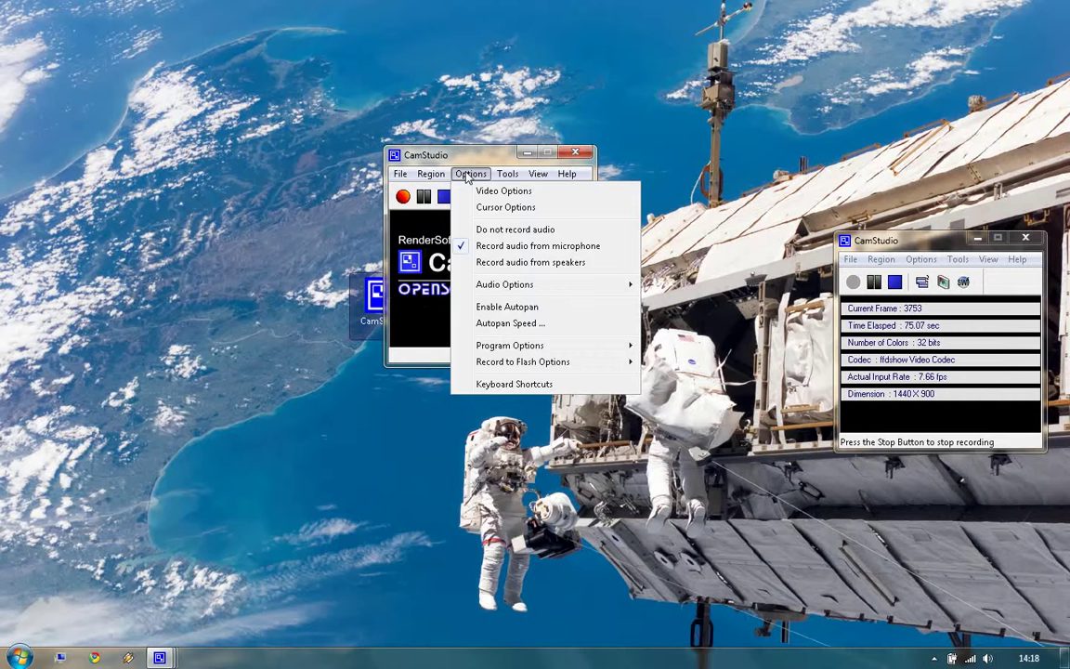
{"action": "mouse_move", "coordinate": [508, 176]}
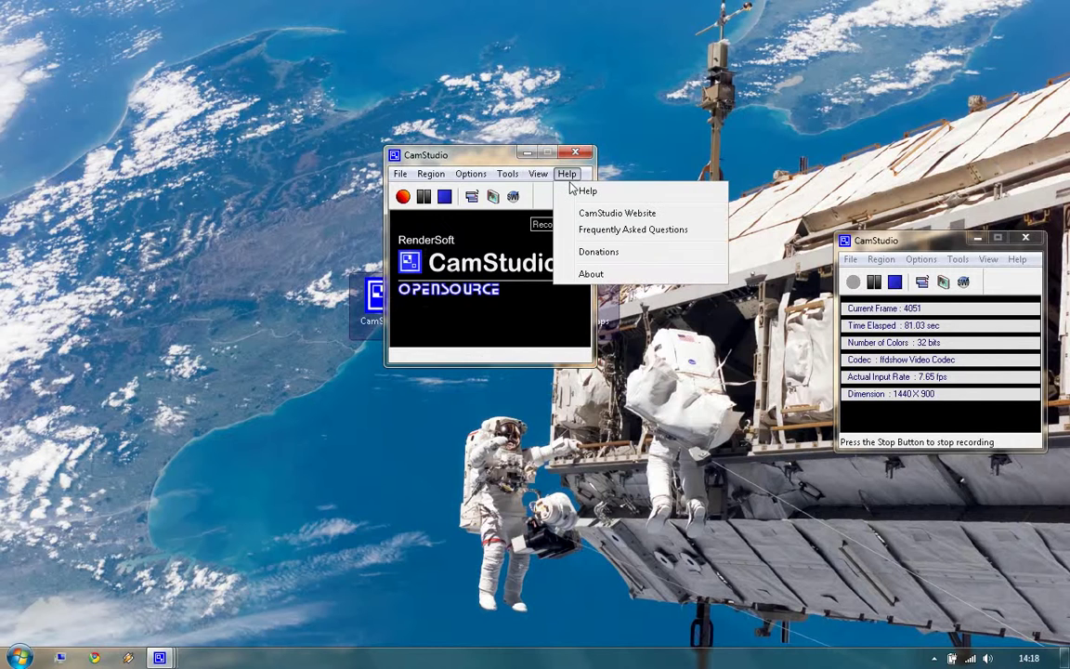
{"action": "left_click", "coordinate": [566, 174]}
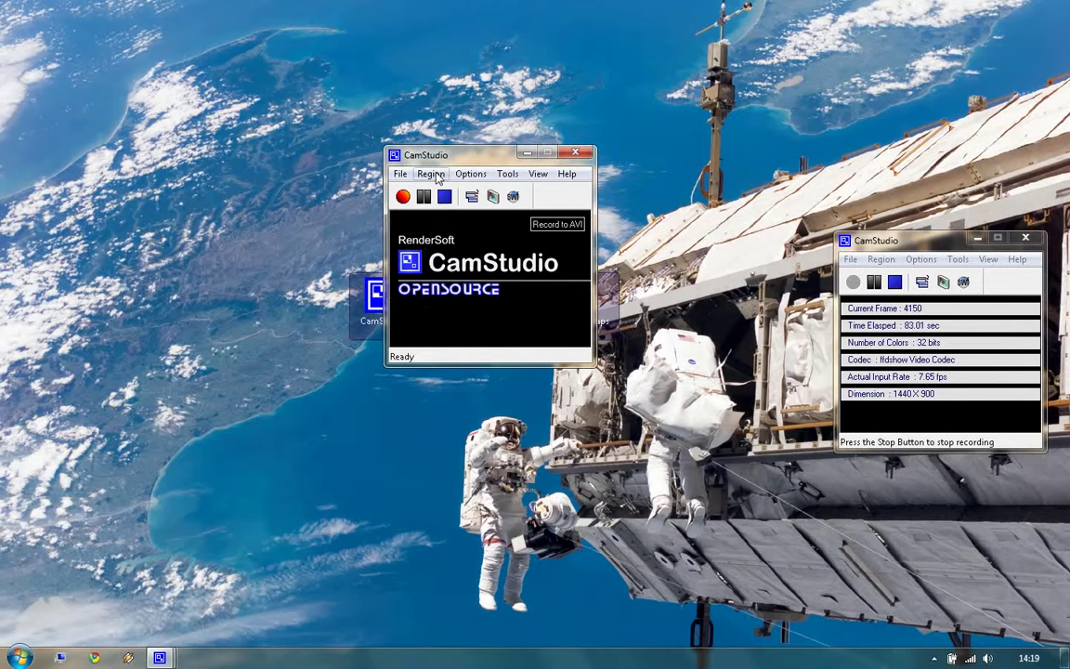
{"action": "left_click", "coordinate": [437, 177]}
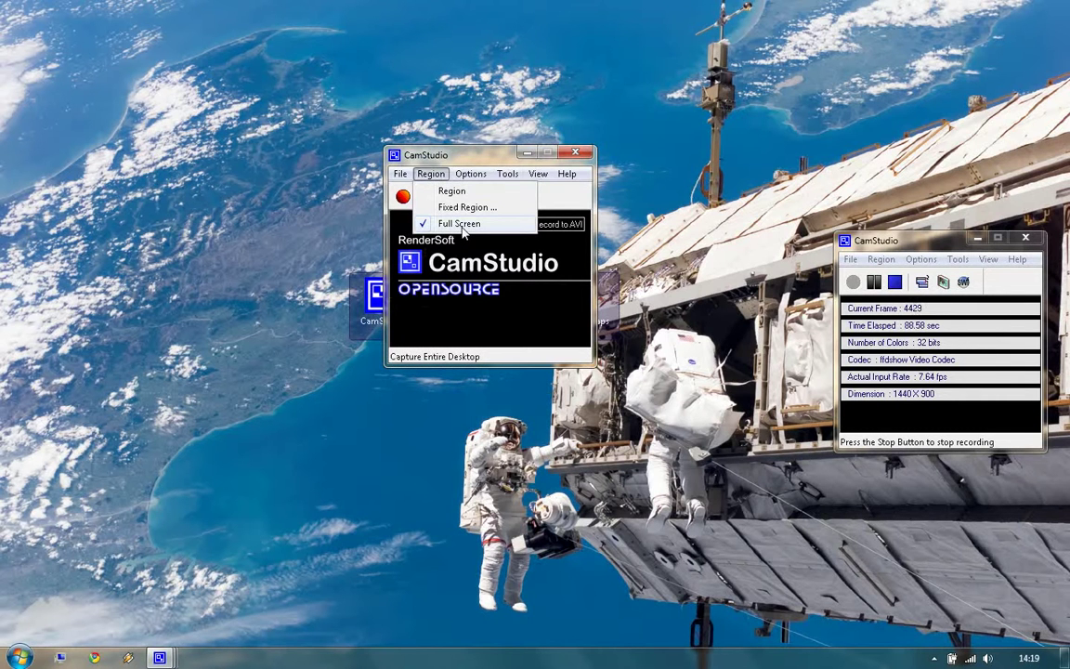
{"action": "left_click", "coordinate": [464, 209]}
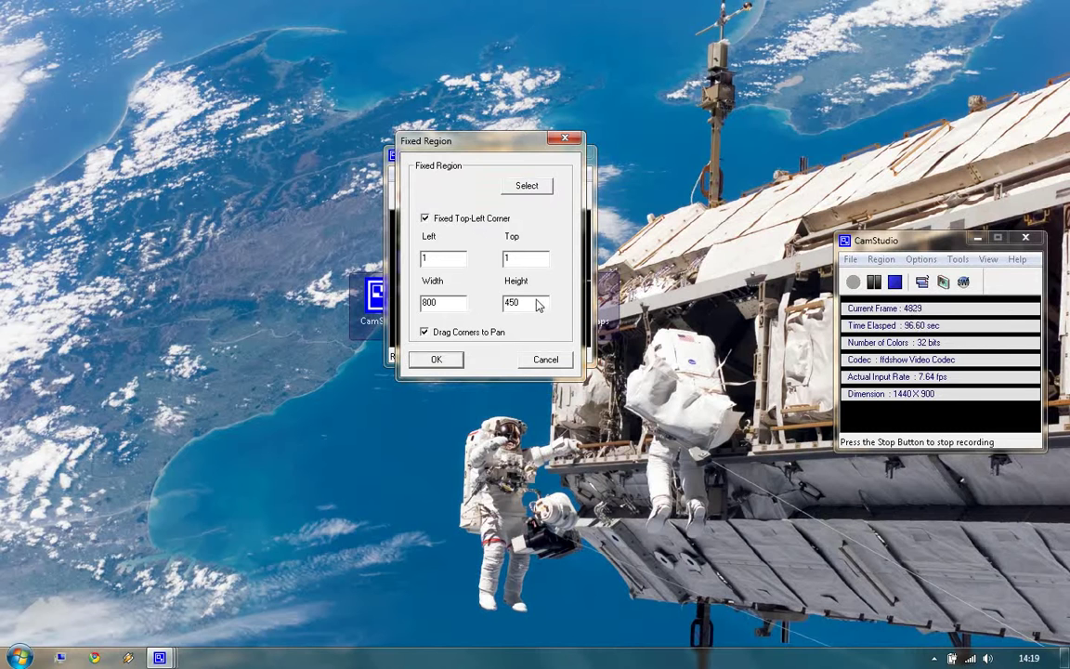
{"action": "left_click", "coordinate": [527, 186]}
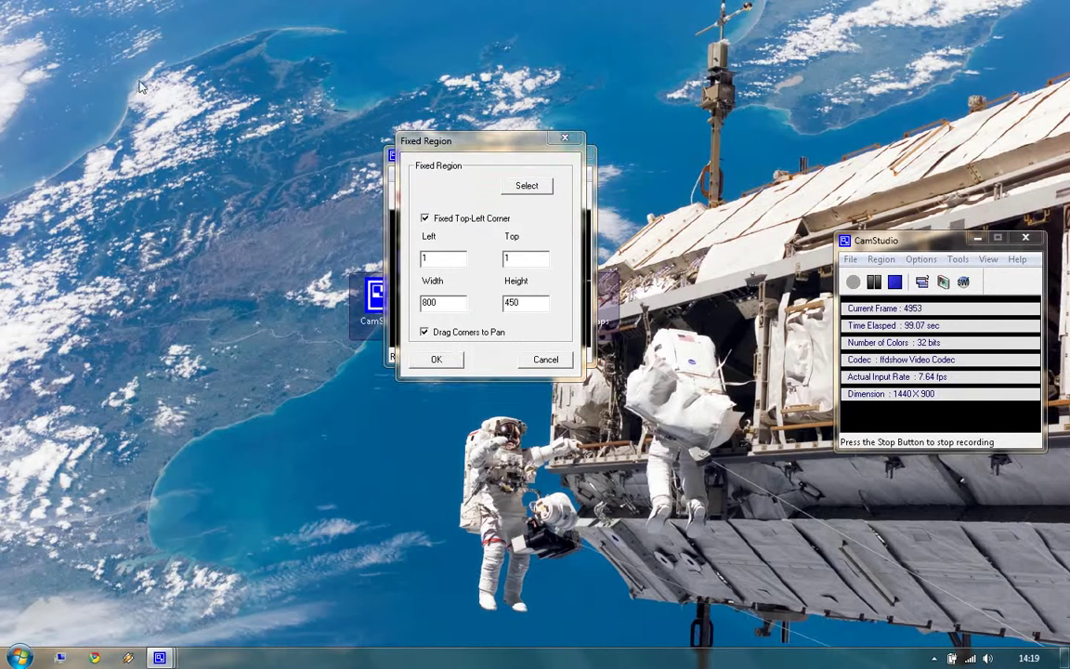
{"action": "left_click_drag", "start_coordinate": [97, 55], "coordinate": [843, 424]}
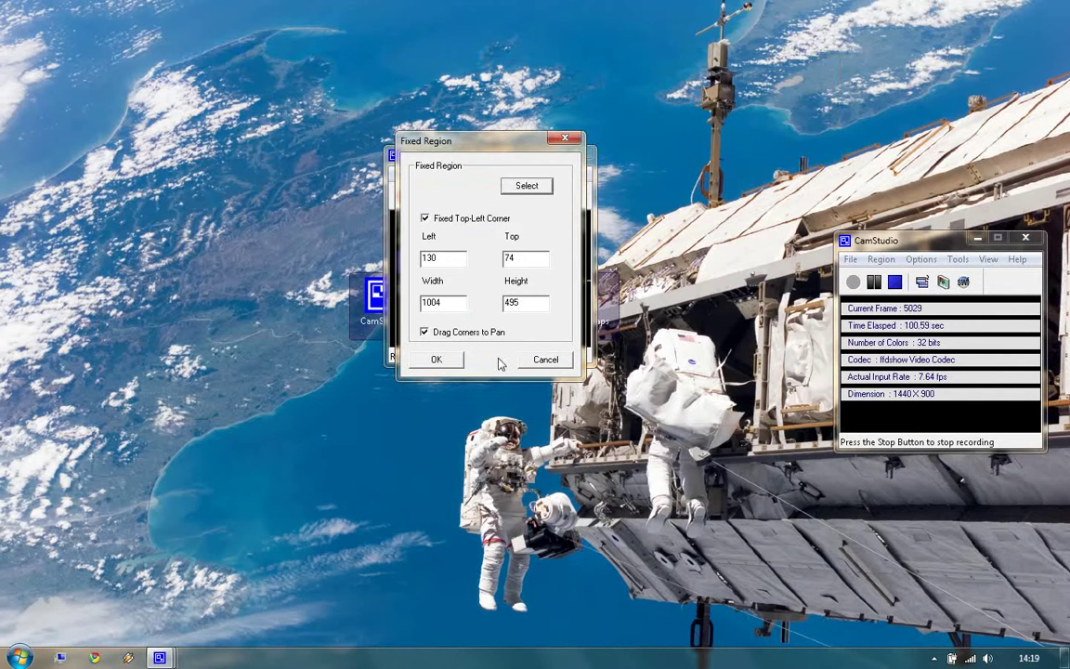
{"action": "left_click", "coordinate": [545, 360]}
Step: Set the capture area to the Region mode
{"action": "left_click", "coordinate": [430, 174]}
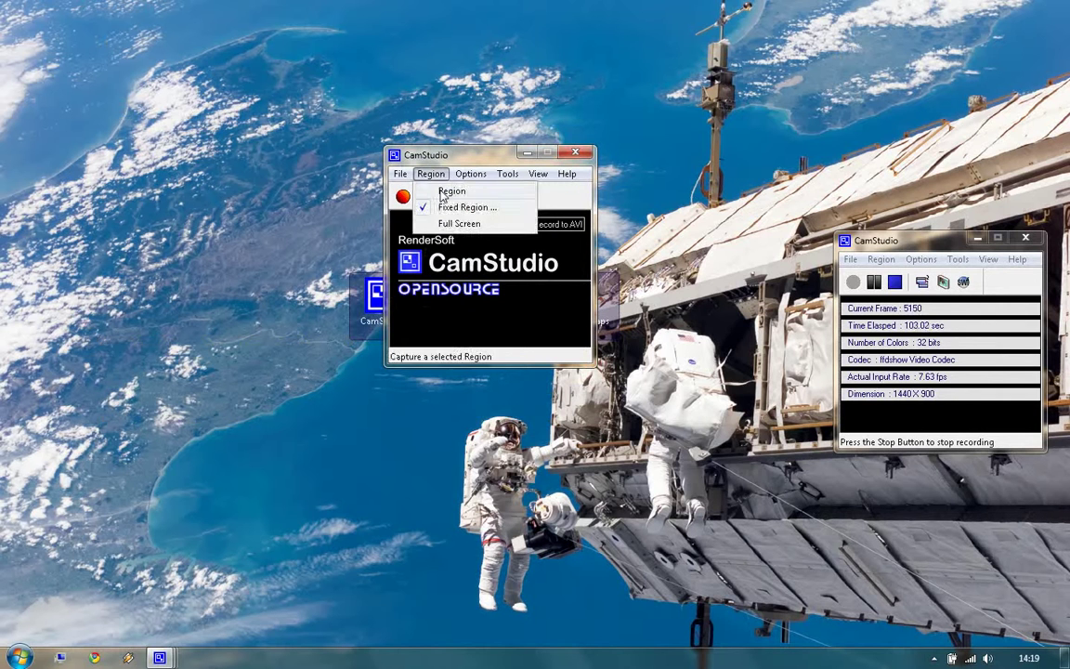
{"action": "left_click", "coordinate": [442, 190]}
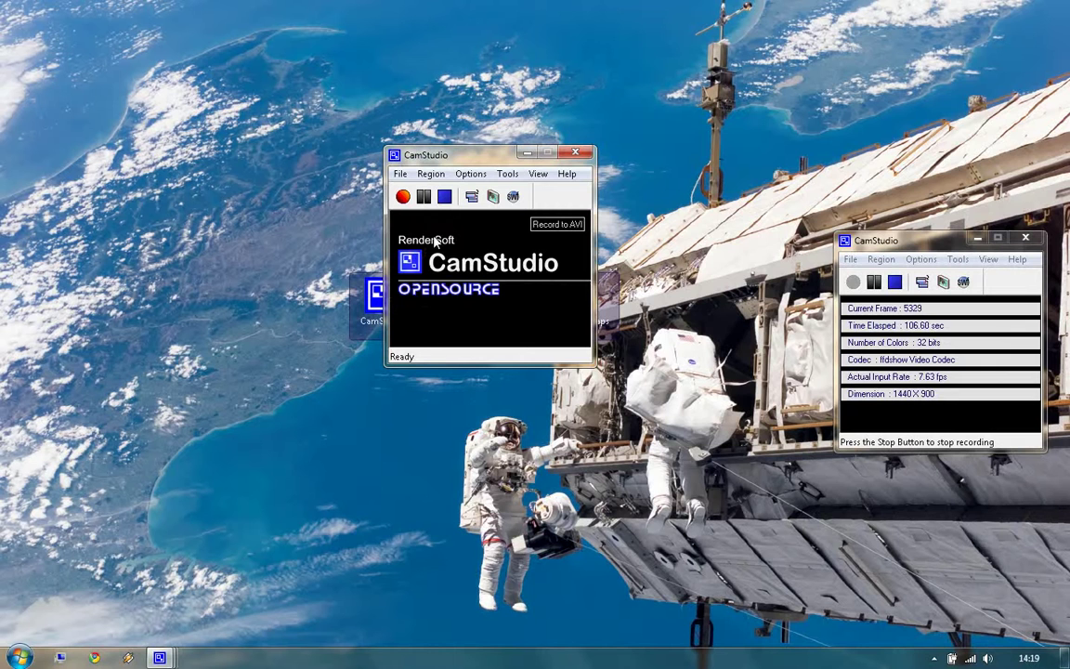
Step: Add an Orange Gradient screen annotation and place it just below the recorder window
{"action": "left_click", "coordinate": [508, 174]}
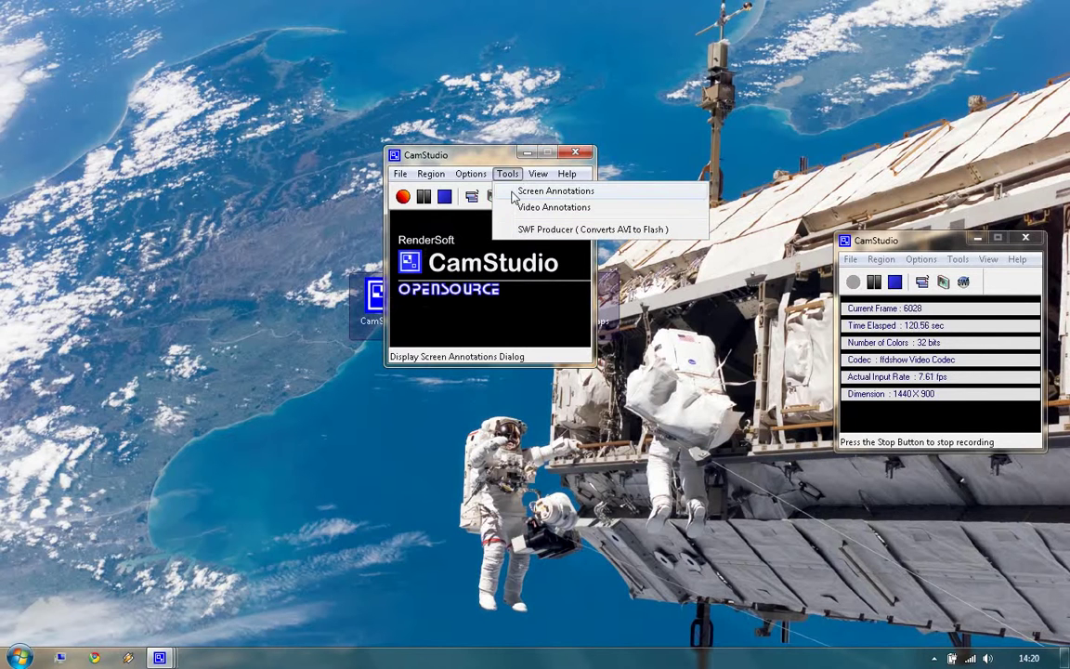
{"action": "left_click", "coordinate": [513, 192]}
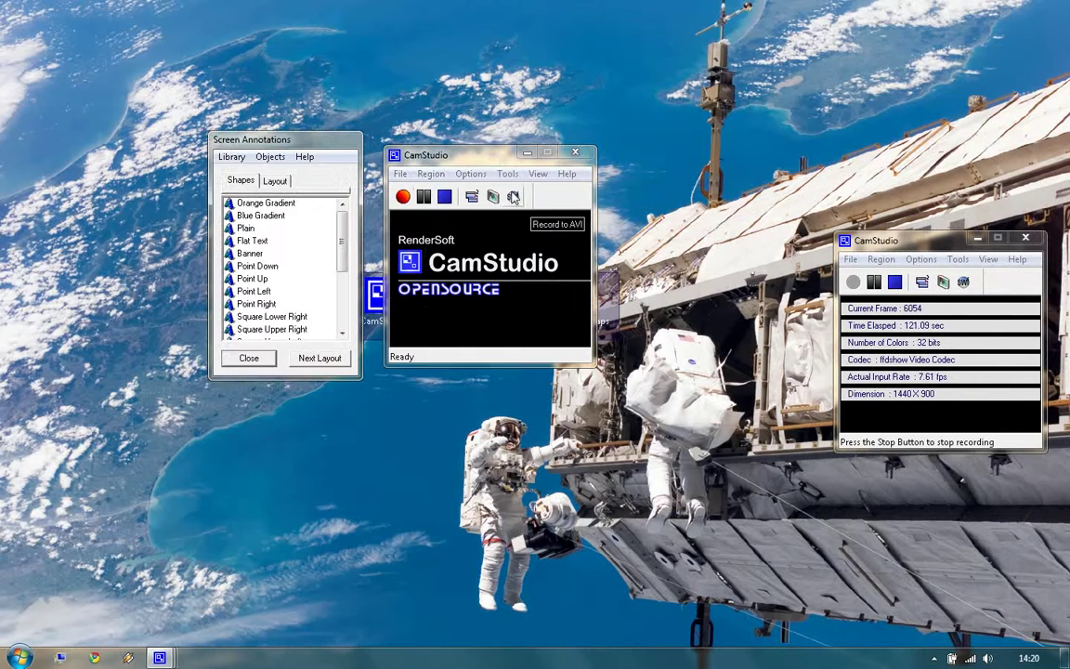
{"action": "double_click", "coordinate": [280, 206]}
{"action": "mouse_move", "coordinate": [302, 273]}
{"action": "left_mouse_down"}
{"action": "mouse_move", "coordinate": [625, 562]}
{"action": "mouse_move", "coordinate": [596, 432]}
{"action": "left_mouse_up"}
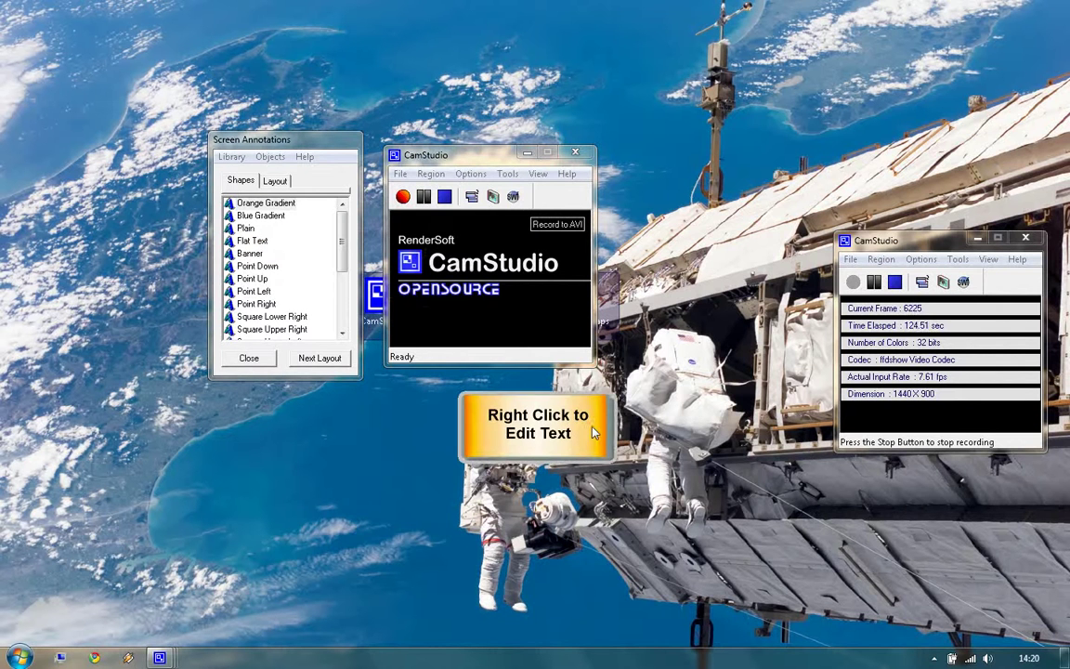
Step: Open the text properties of the Orange Gradient annotation and close them without editing
{"action": "right_click", "coordinate": [593, 429]}
{"action": "left_click", "coordinate": [635, 497]}
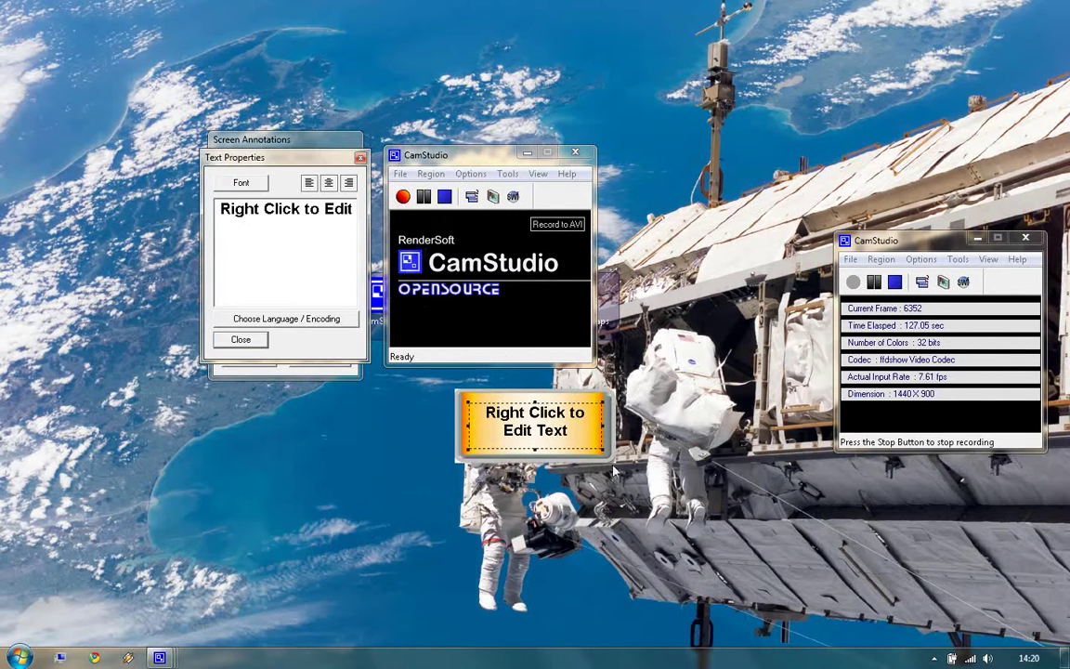
{"action": "left_click", "coordinate": [224, 340]}
Step: Remove all annotations from the screen and close the Screen Annotations dialog
{"action": "right_click", "coordinate": [527, 411]}
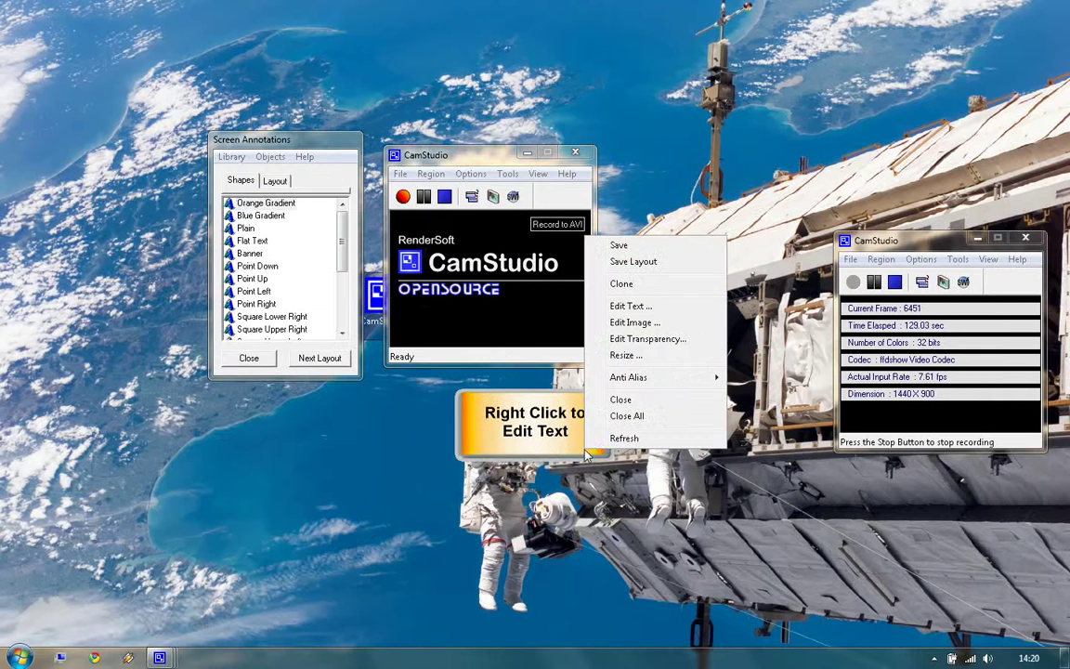
{"action": "left_click", "coordinate": [626, 415]}
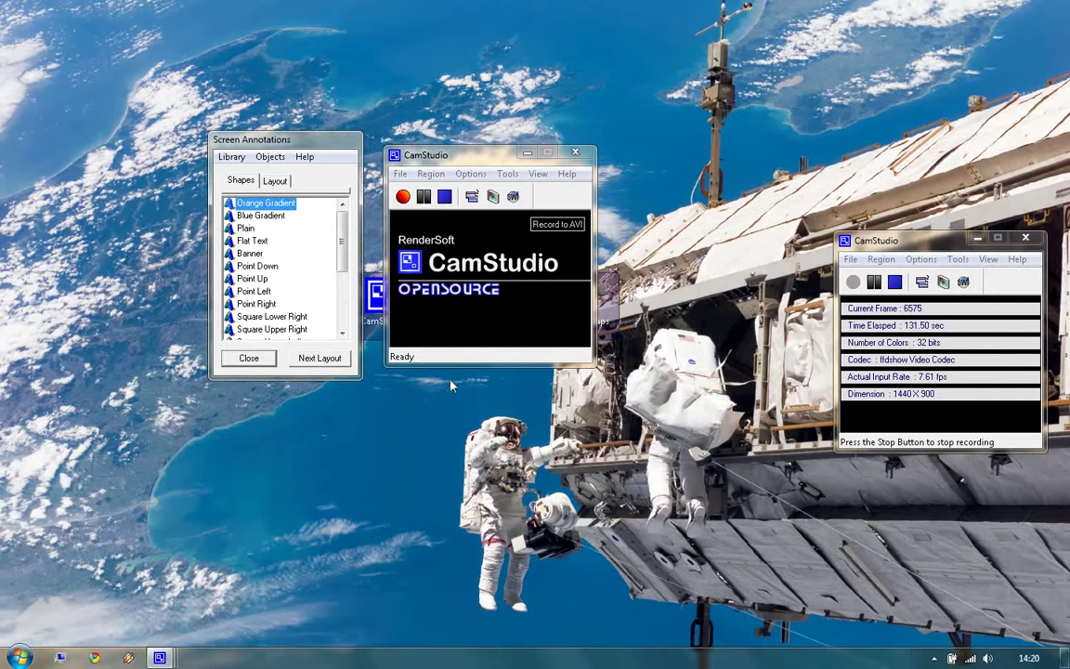
{"action": "left_click", "coordinate": [247, 358]}
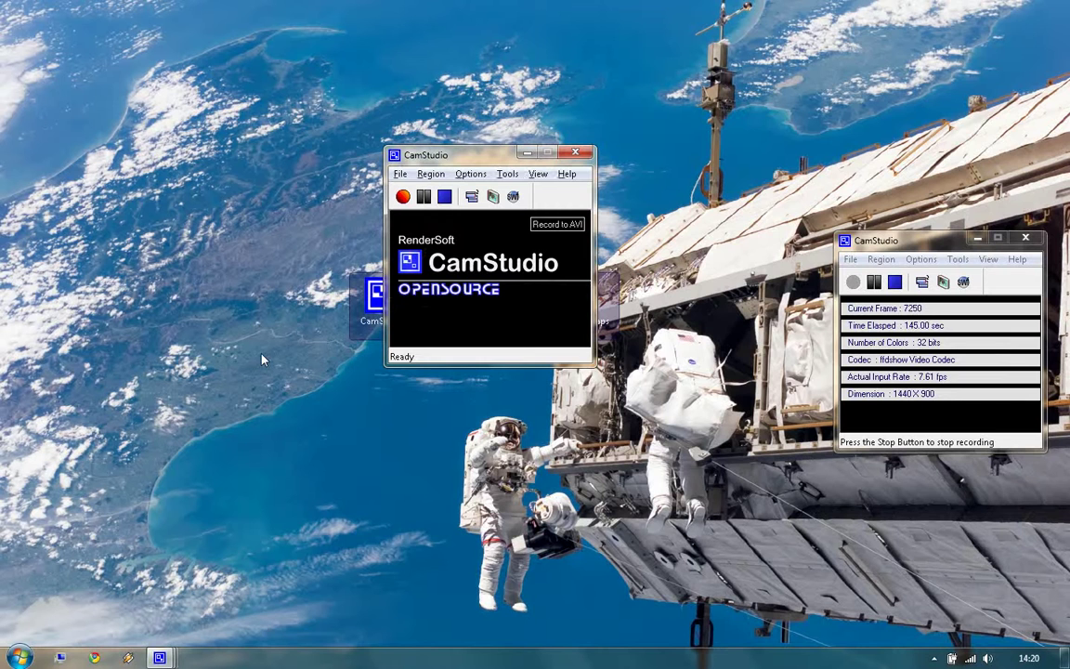
Step: Choose ffdshow Video Codec as the compressor in the video options and confirm the settings
{"action": "left_click", "coordinate": [471, 174]}
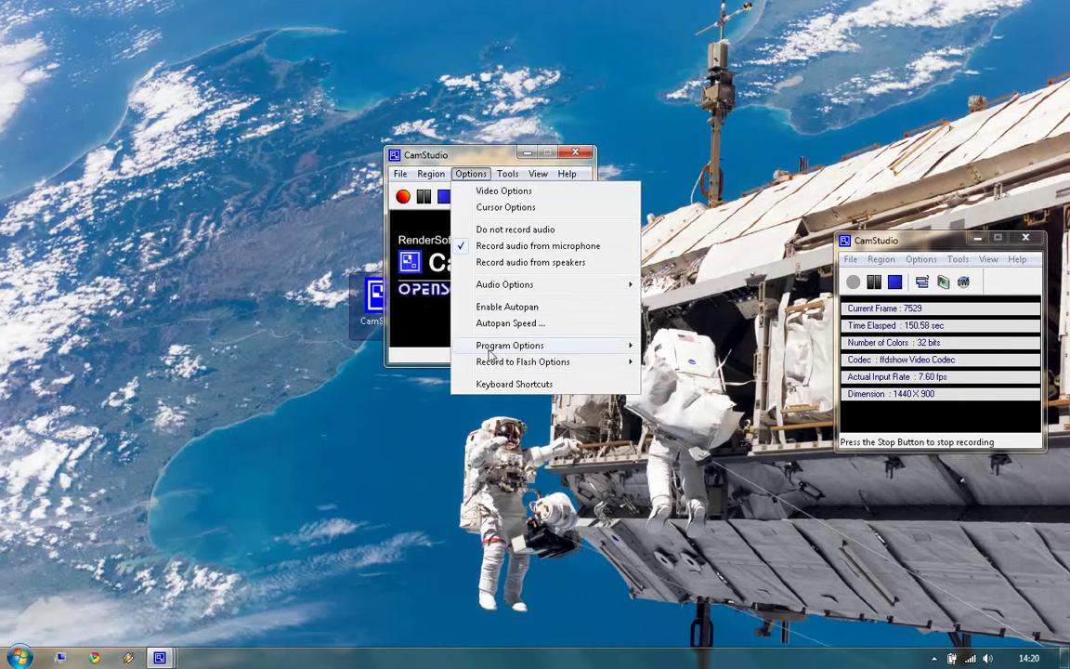
{"action": "left_click", "coordinate": [509, 191]}
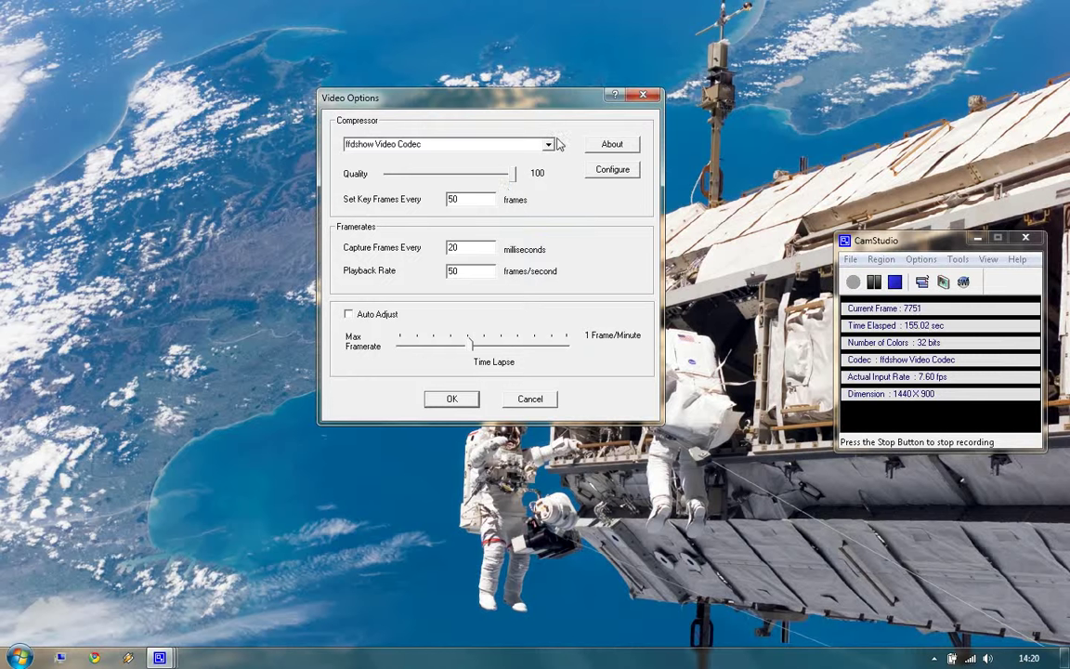
{"action": "left_click", "coordinate": [550, 144]}
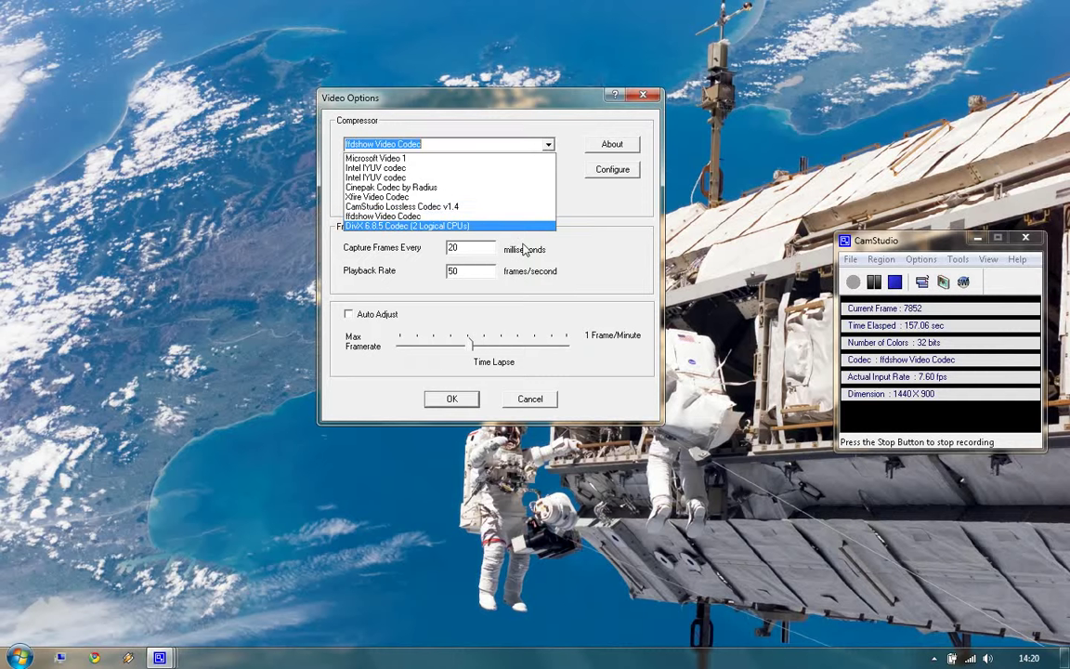
{"action": "left_click", "coordinate": [518, 217]}
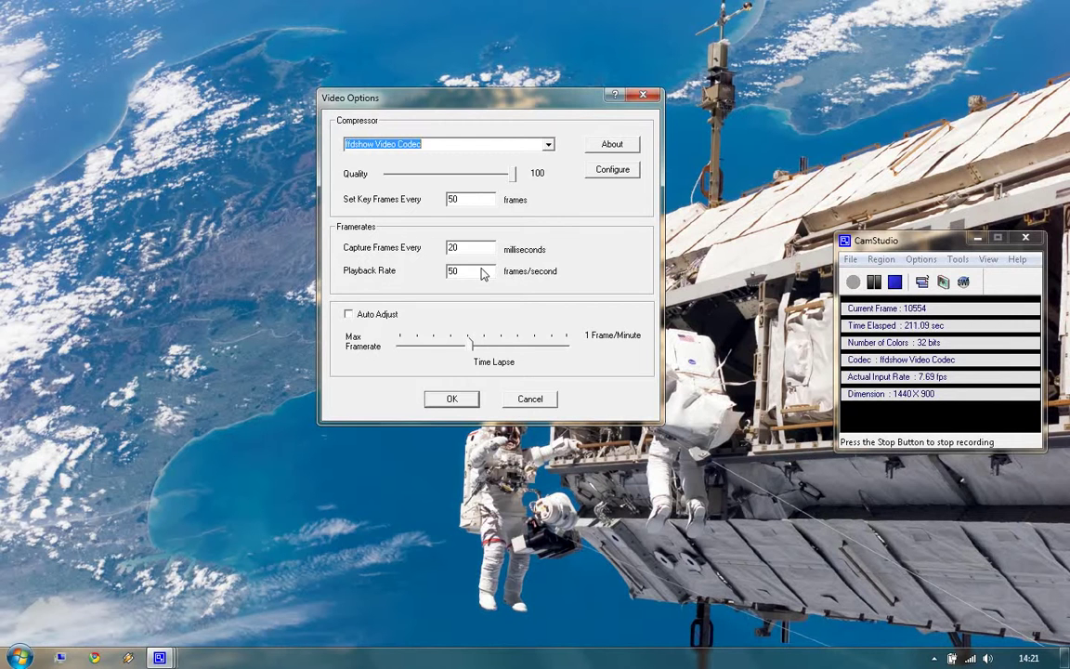
{"action": "key", "text": "Return"}
Step: Open the cursor options, try hiding the cursor, and set it to be shown in recordings
{"action": "left_click", "coordinate": [470, 174]}
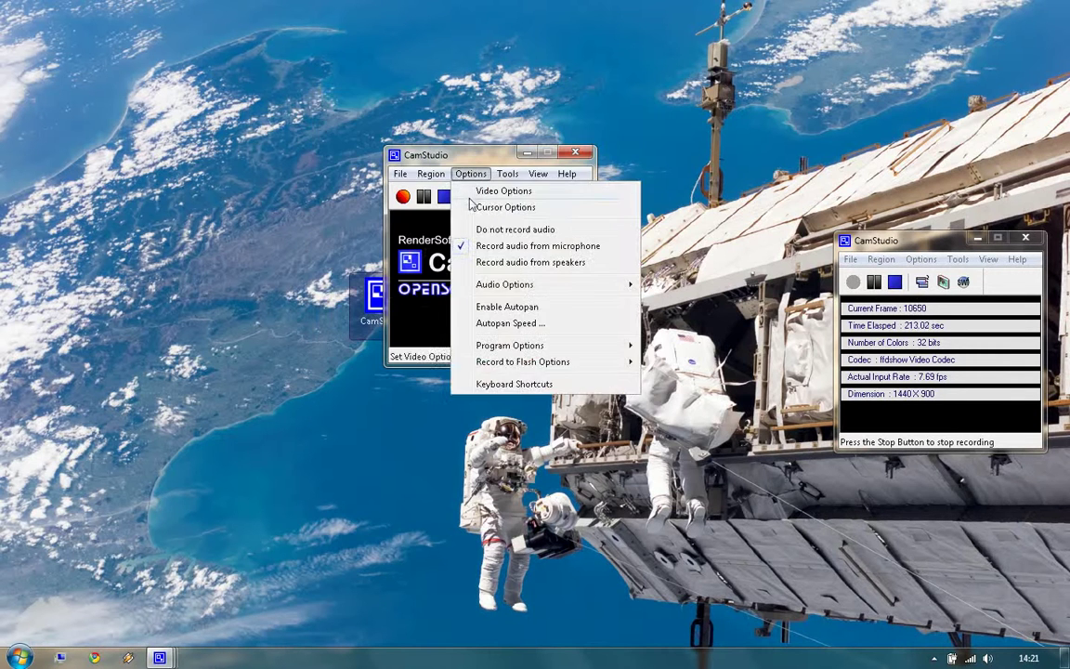
{"action": "left_click", "coordinate": [502, 207]}
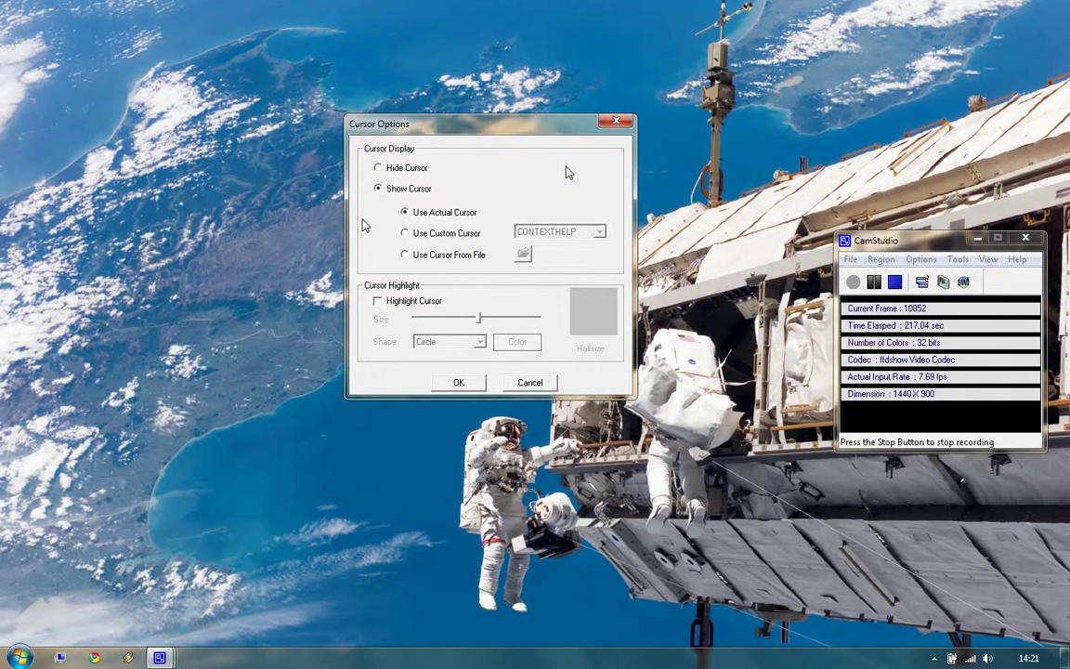
{"action": "left_click", "coordinate": [378, 168]}
{"action": "left_click", "coordinate": [377, 188]}
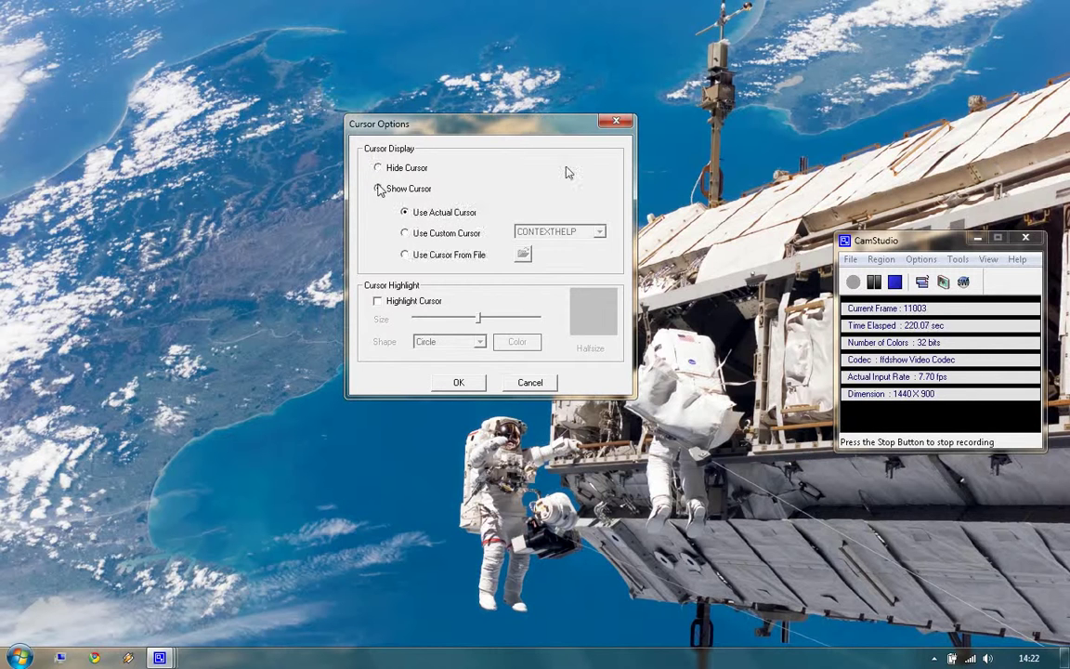
Step: Try the CONTEXTHELP custom cursor and the cursor-from-file option, and return to the actual cursor
{"action": "left_click", "coordinate": [410, 234]}
{"action": "left_click", "coordinate": [599, 232]}
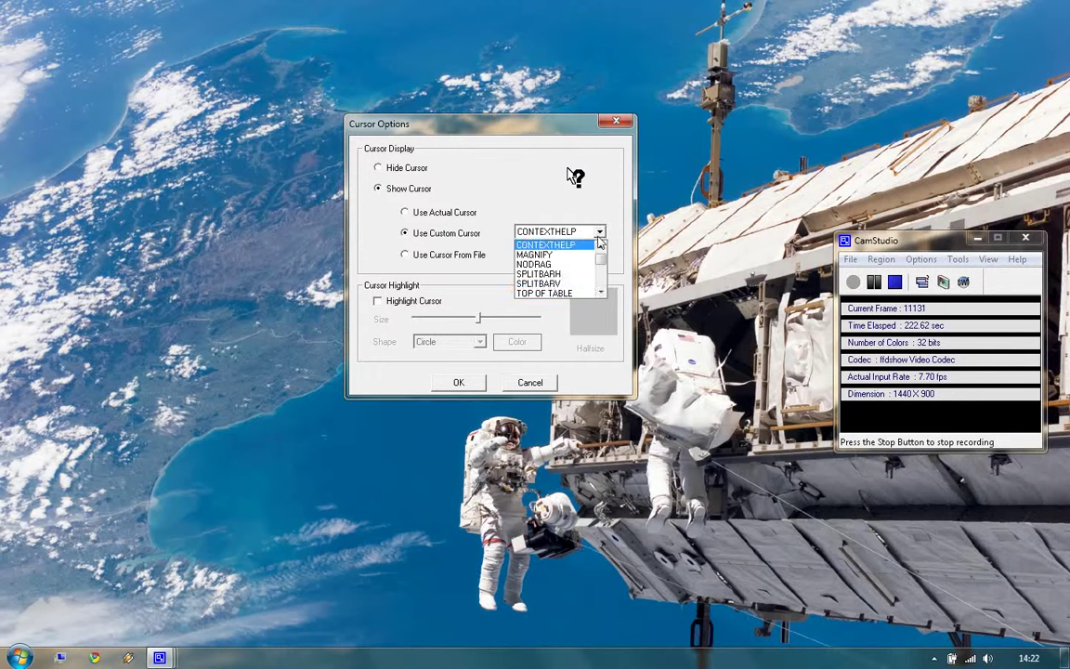
{"action": "left_click", "coordinate": [589, 247]}
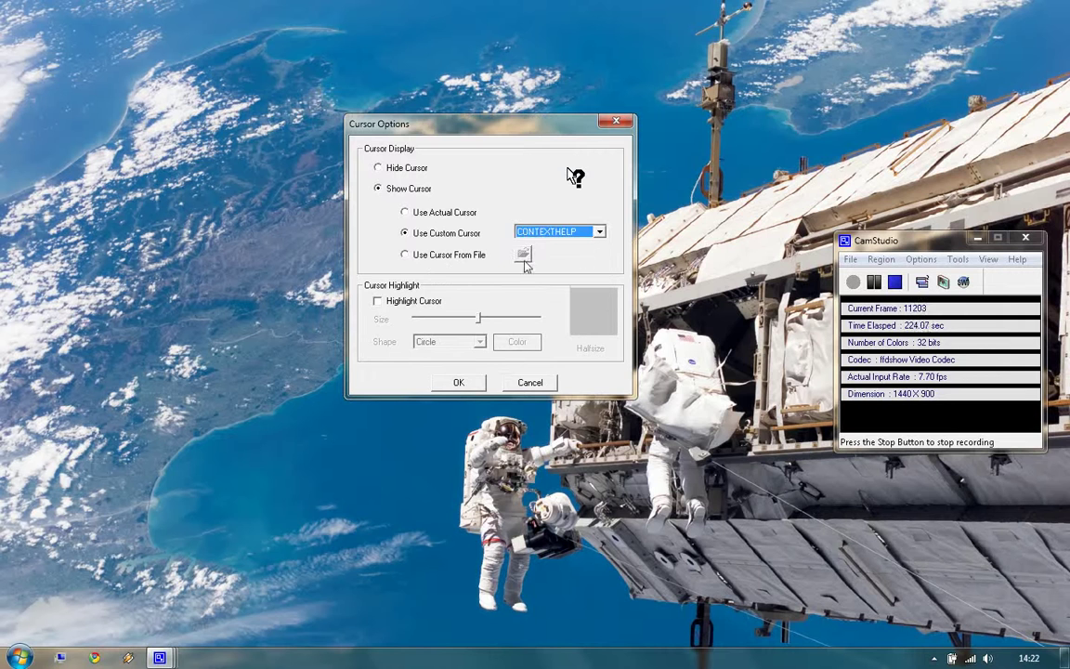
{"action": "left_click", "coordinate": [430, 258]}
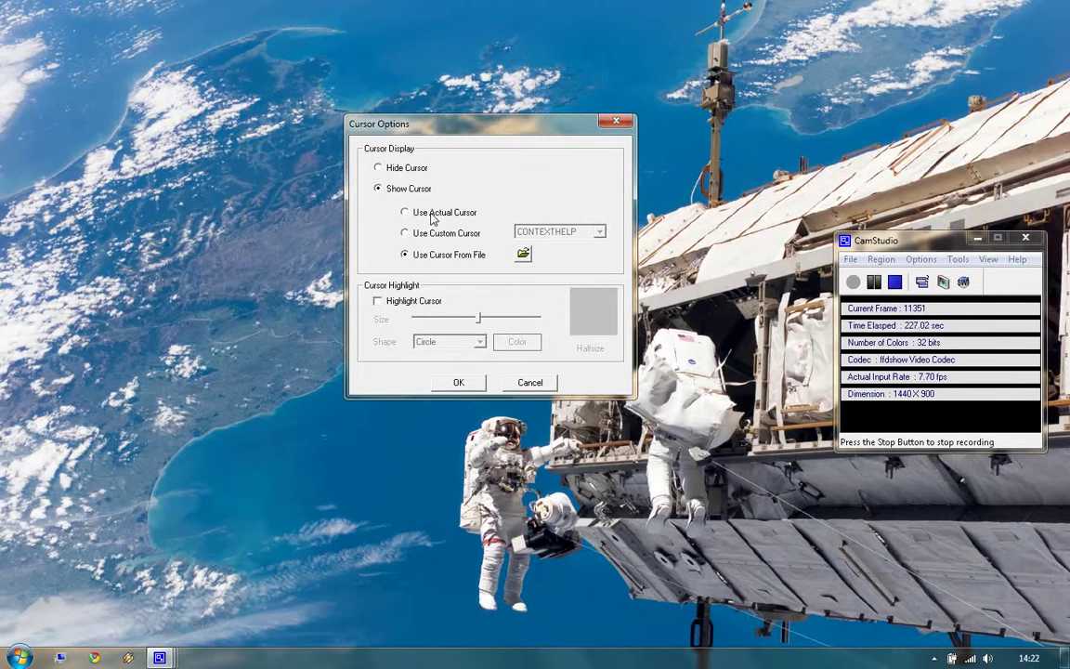
{"action": "left_click", "coordinate": [430, 214]}
Step: Enable cursor highlighting, try the Rectangle shape, and set the highlight shape to Circle
{"action": "left_click", "coordinate": [391, 304]}
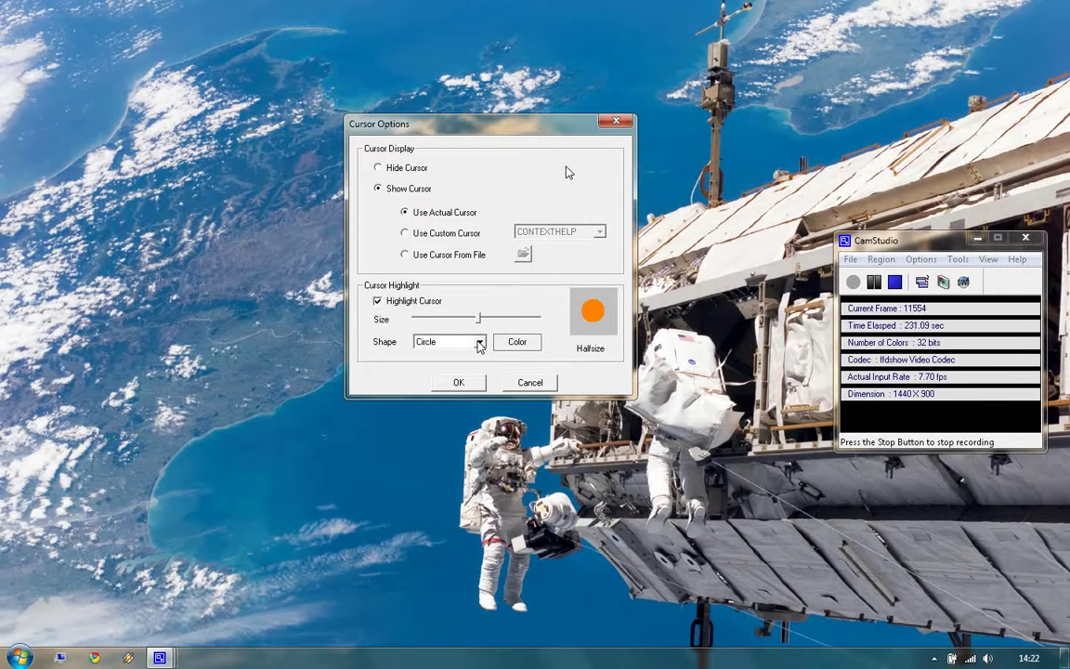
{"action": "left_click", "coordinate": [479, 343]}
{"action": "key", "text": "Down"}
{"action": "key", "text": "Down"}
{"action": "key", "text": "Down"}
{"action": "key", "text": "Return"}
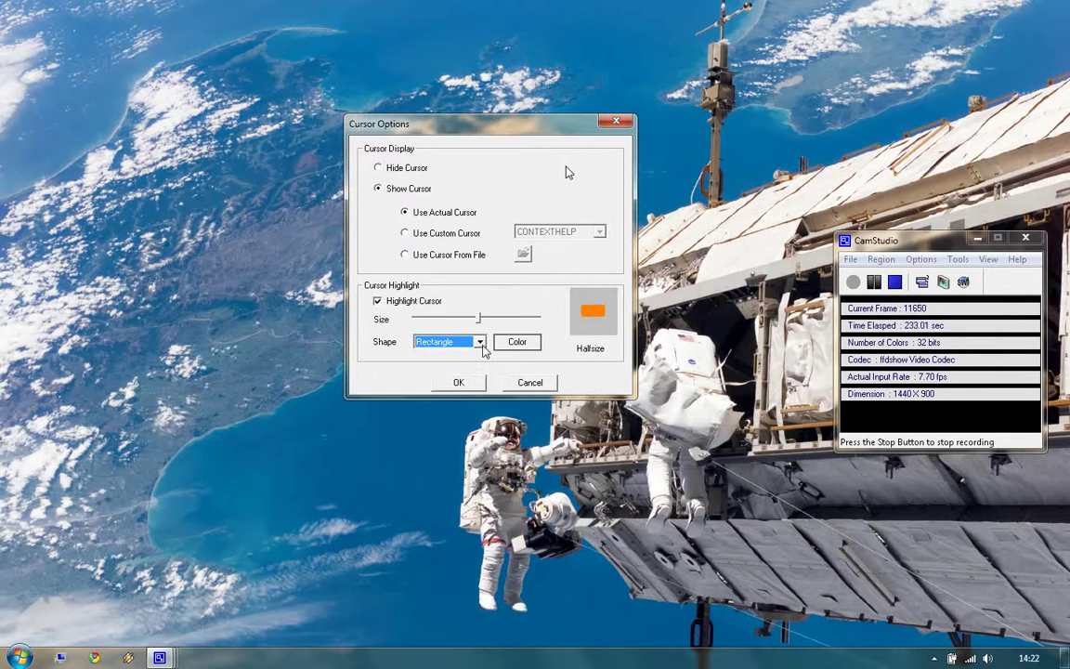
{"action": "left_click", "coordinate": [480, 342]}
{"action": "left_click", "coordinate": [455, 354]}
Step: Enlarge the cursor highlight slightly and confirm orange (255, 128, 0) as its color
{"action": "mouse_move", "coordinate": [479, 318]}
{"action": "left_mouse_down"}
{"action": "mouse_move", "coordinate": [526, 318]}
{"action": "mouse_move", "coordinate": [456, 317]}
{"action": "mouse_move", "coordinate": [497, 320]}
{"action": "left_mouse_up"}
{"action": "left_click", "coordinate": [499, 343]}
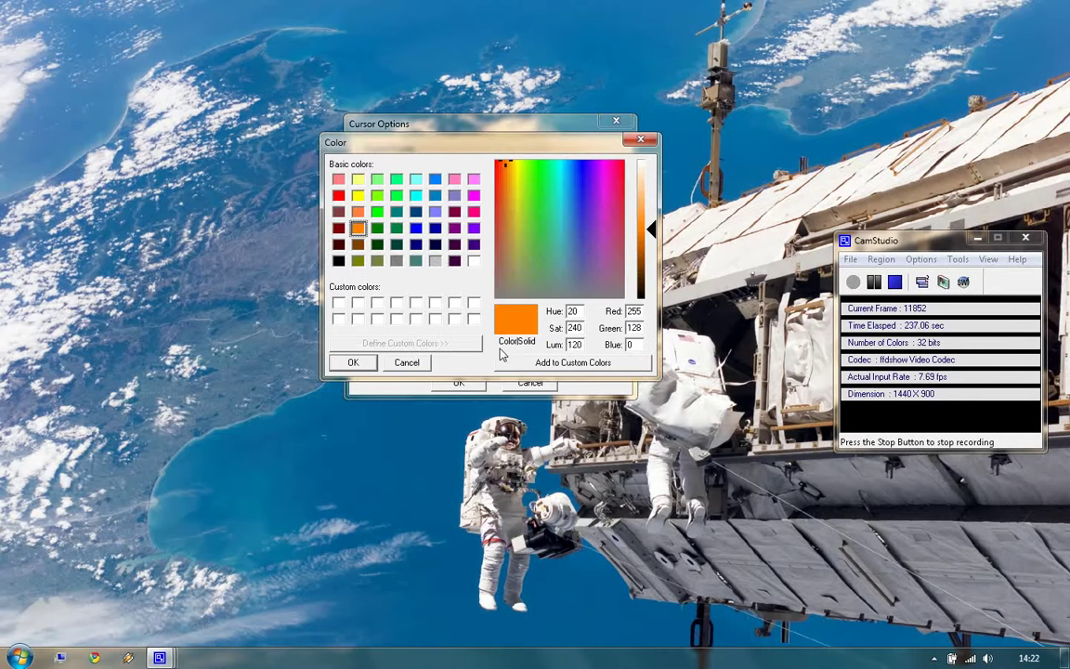
{"action": "left_click", "coordinate": [351, 362]}
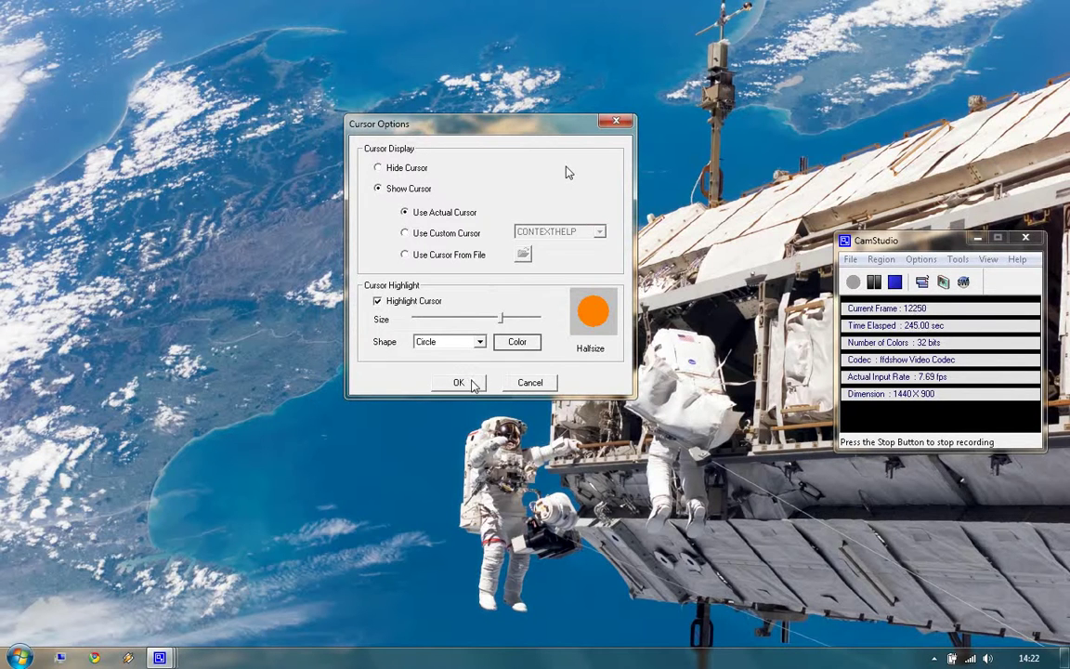
Step: Apply the cursor options and open the audio options for the microphone
{"action": "left_click", "coordinate": [473, 385]}
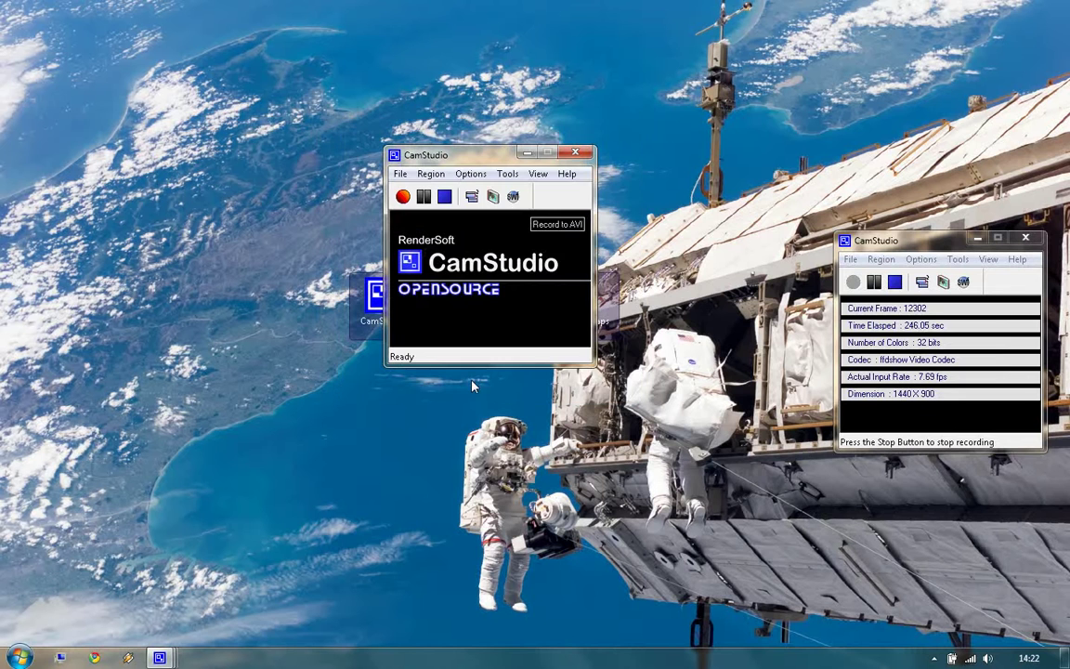
{"action": "left_click", "coordinate": [471, 173]}
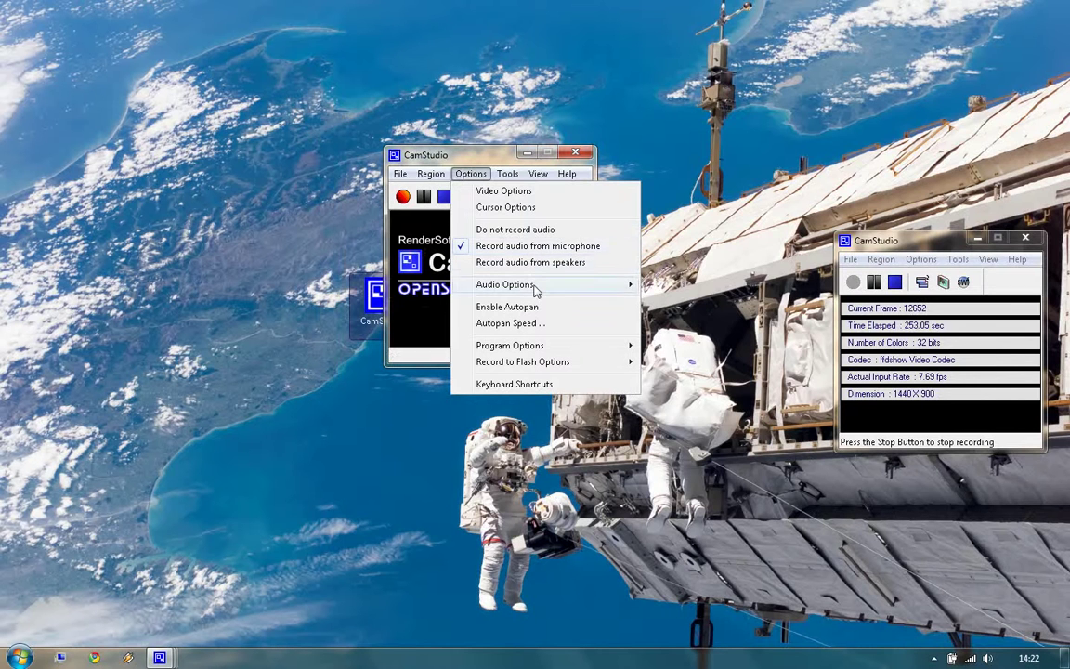
{"action": "mouse_move", "coordinate": [535, 290]}
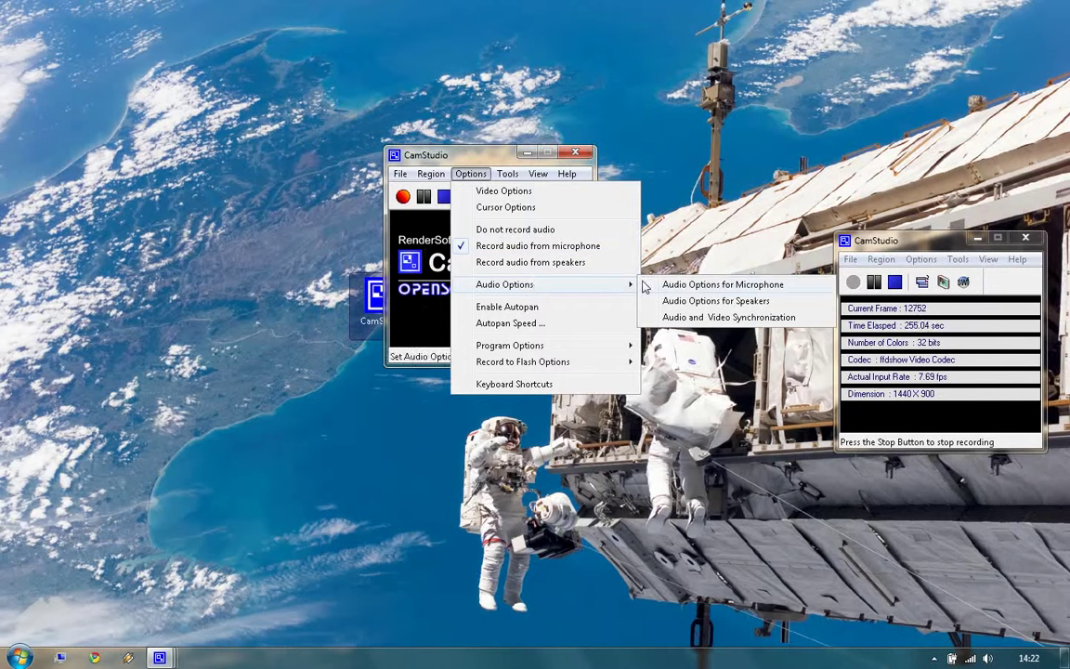
{"action": "left_click", "coordinate": [692, 284]}
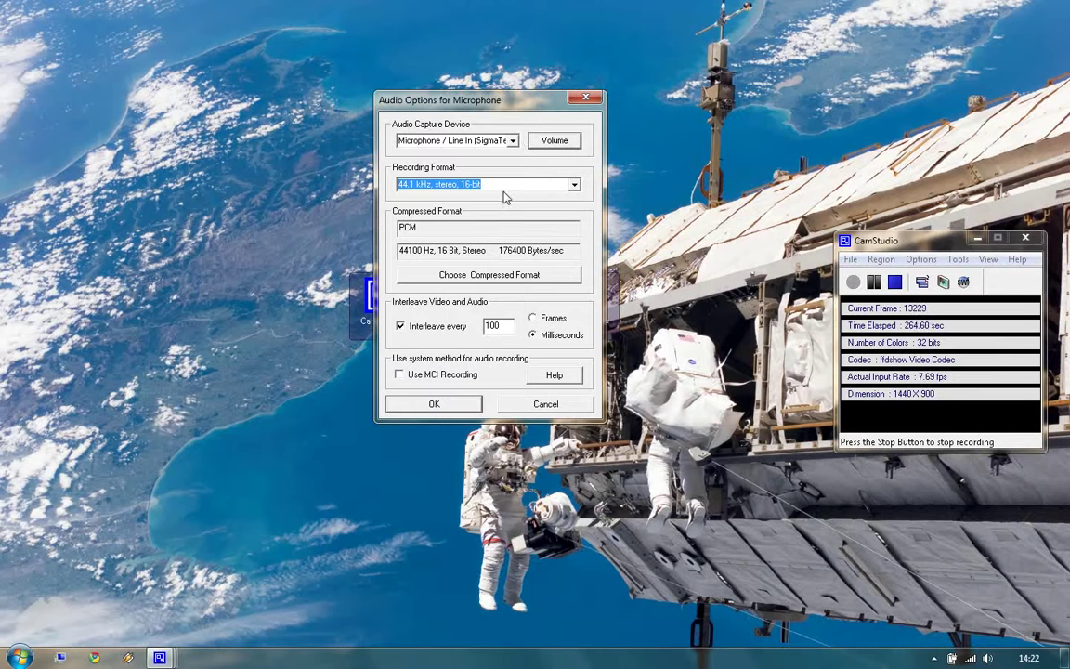
Step: Browse the compressed audio formats, keep PCM at 44.100 kHz, 16 Bit, Stereo, and accept the microphone audio options
{"action": "left_click", "coordinate": [482, 275]}
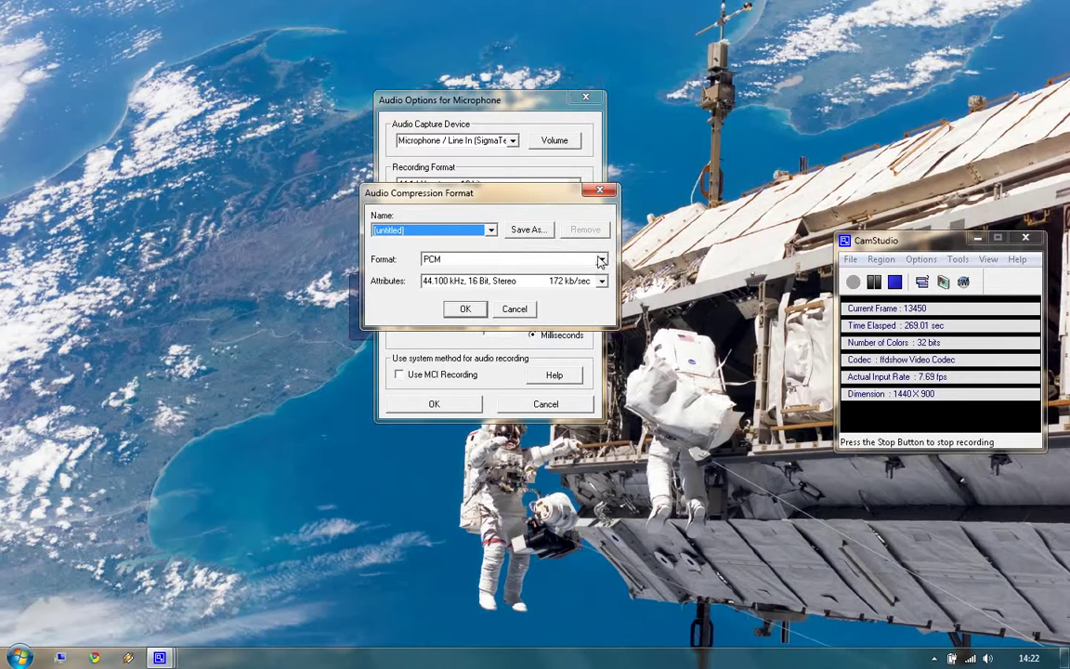
{"action": "left_click", "coordinate": [544, 259]}
{"action": "scroll", "coordinate": [603, 296], "scroll_direction": "up", "scroll_amount": 1}
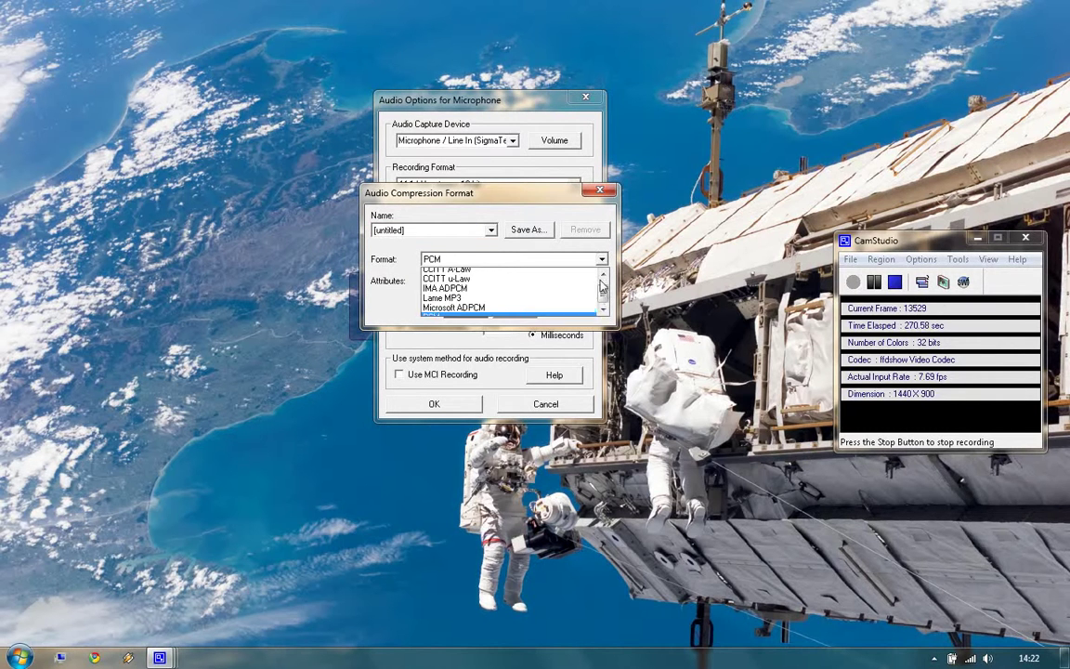
{"action": "scroll", "coordinate": [602, 302], "scroll_direction": "down", "scroll_amount": 1}
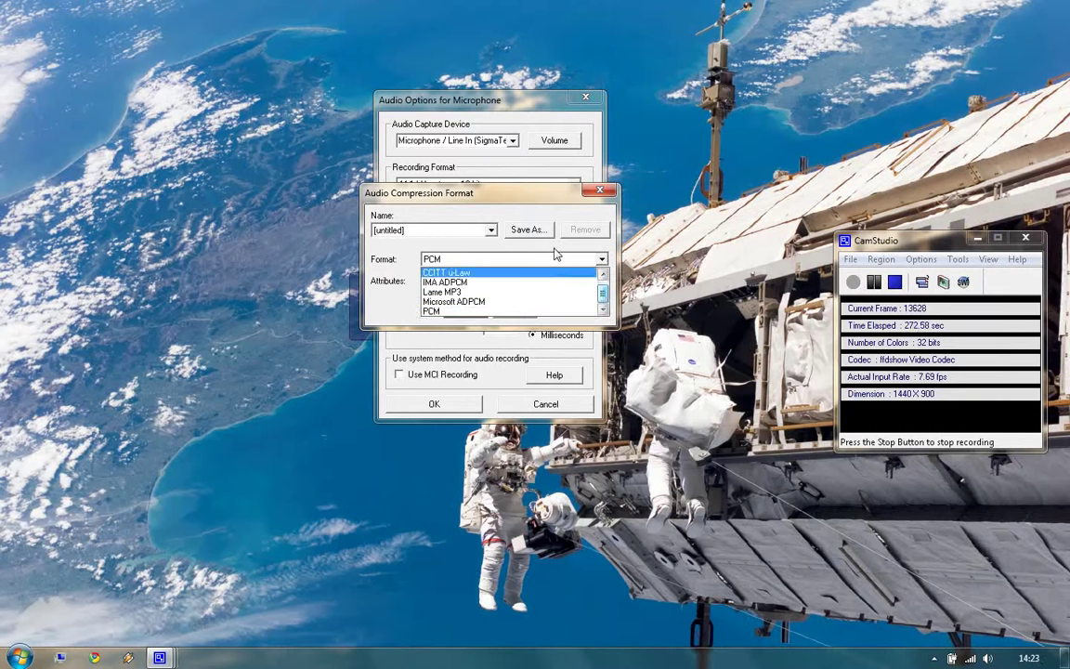
{"action": "left_click", "coordinate": [599, 193]}
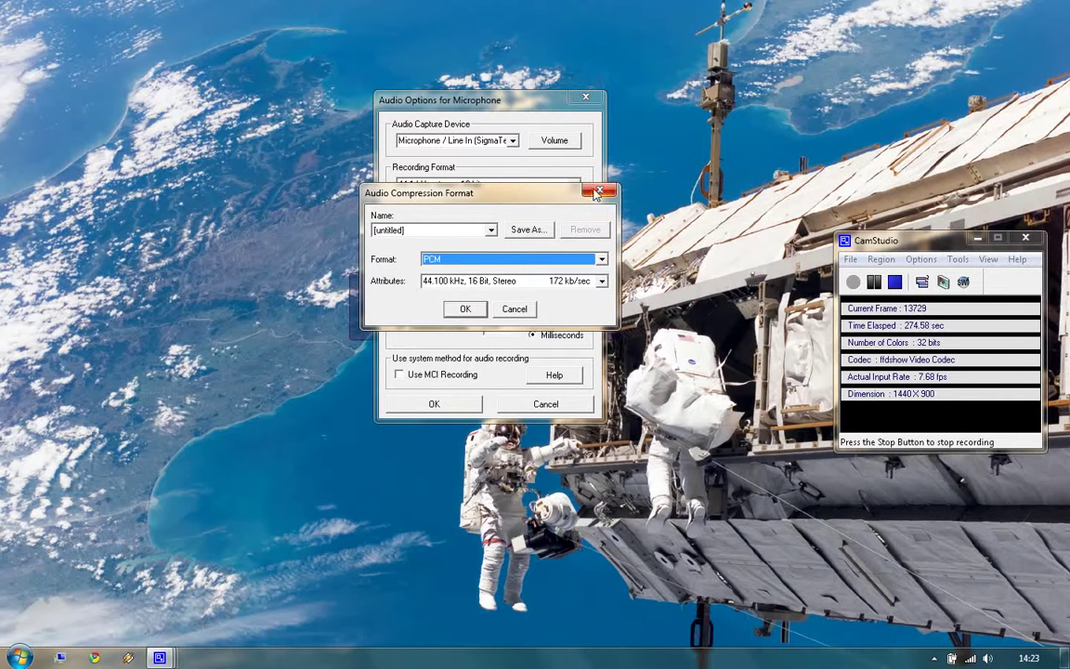
{"action": "left_click", "coordinate": [453, 308]}
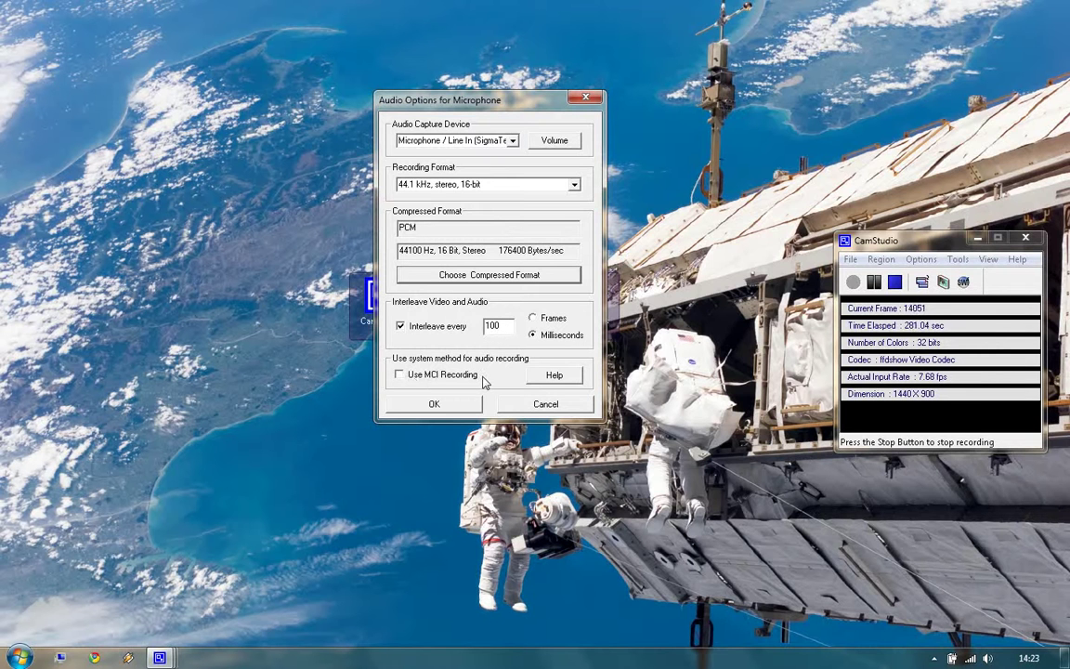
{"action": "left_click", "coordinate": [464, 405]}
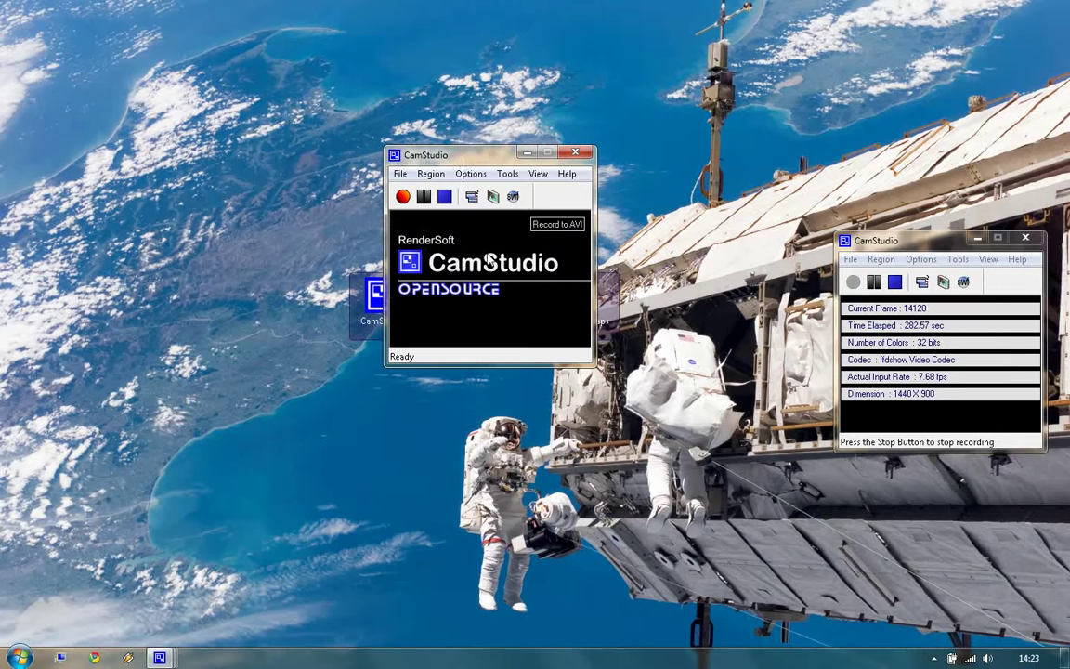
Step: Review the audio and video synchronization settings and accept them with the streams not shifted
{"action": "left_click", "coordinate": [470, 175]}
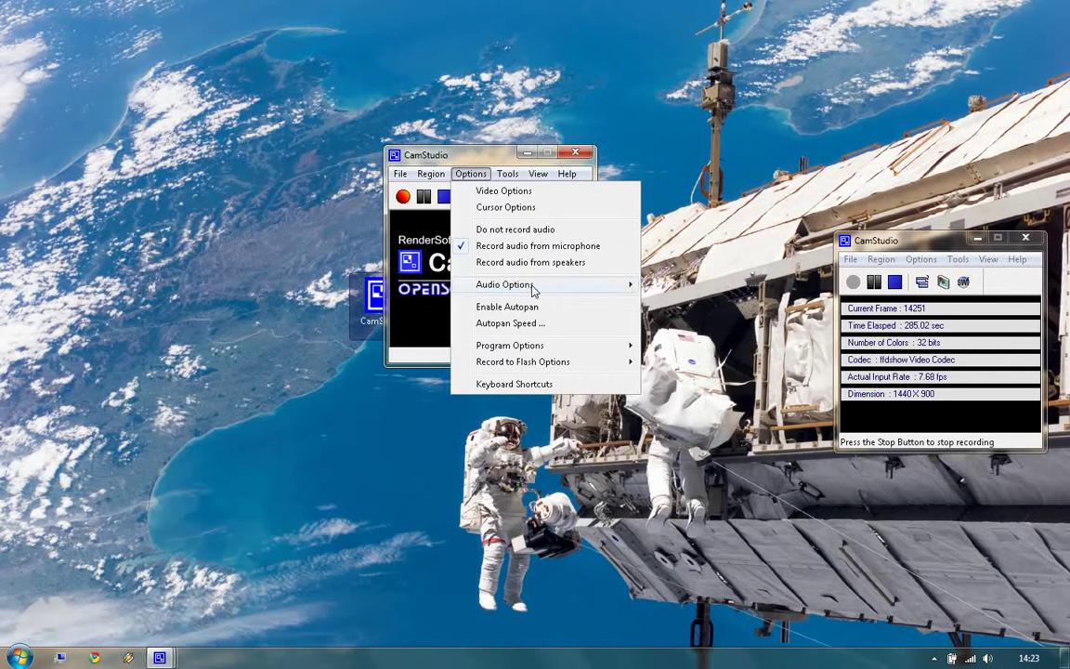
{"action": "mouse_move", "coordinate": [638, 293]}
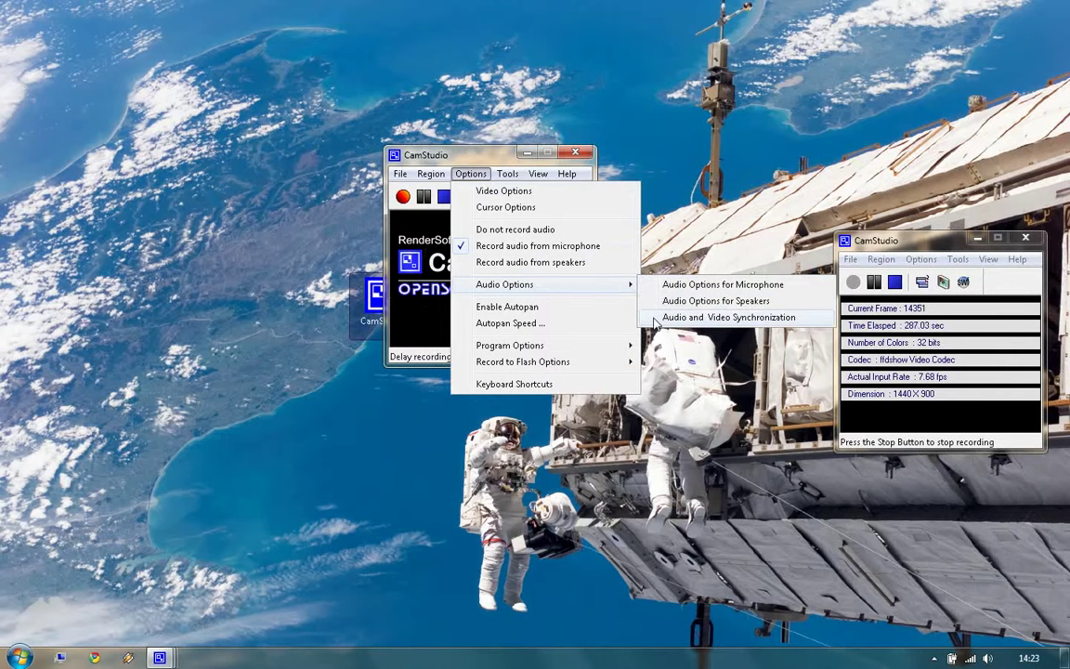
{"action": "left_click", "coordinate": [706, 318]}
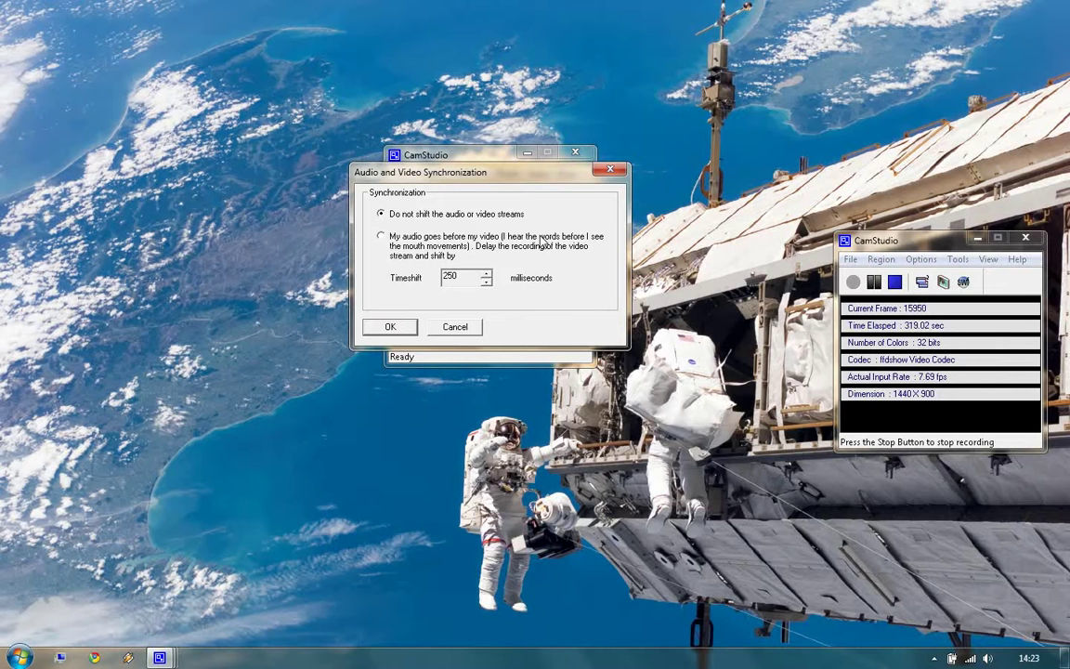
{"action": "left_click", "coordinate": [390, 326]}
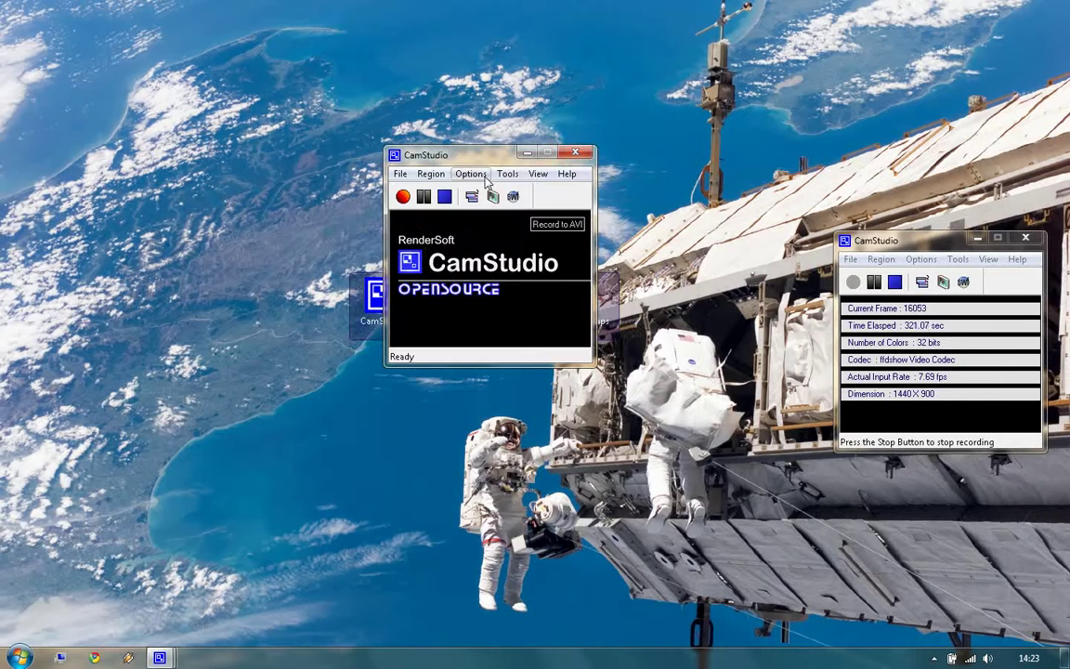
Step: Enable Autopan and review the program options, including how the AVI file is named
{"action": "left_click", "coordinate": [470, 174]}
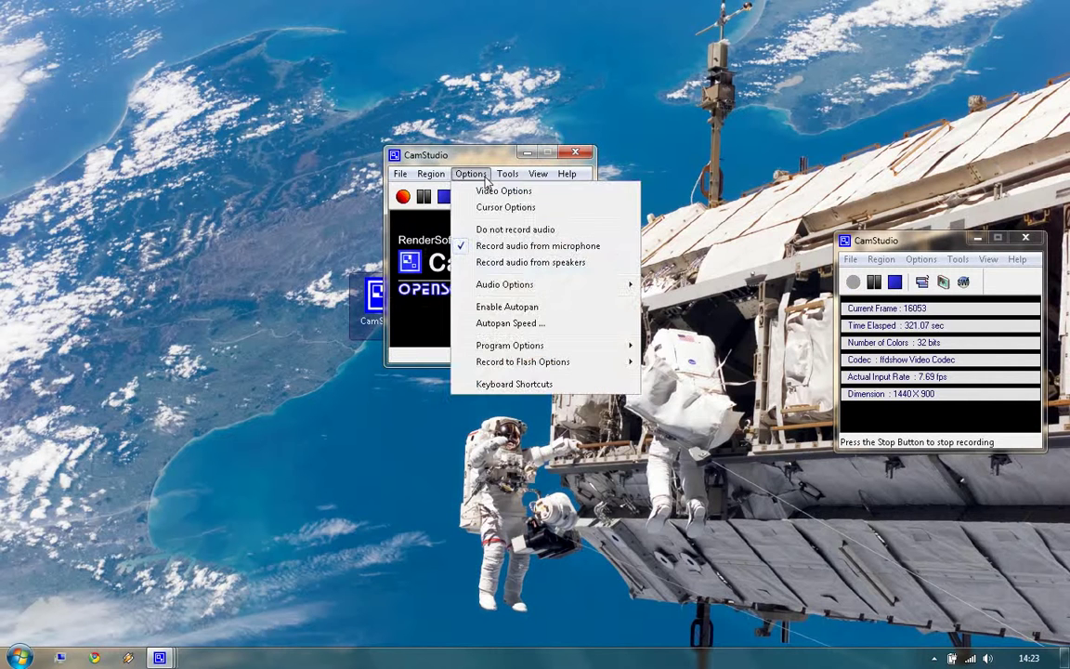
{"action": "left_click", "coordinate": [491, 306]}
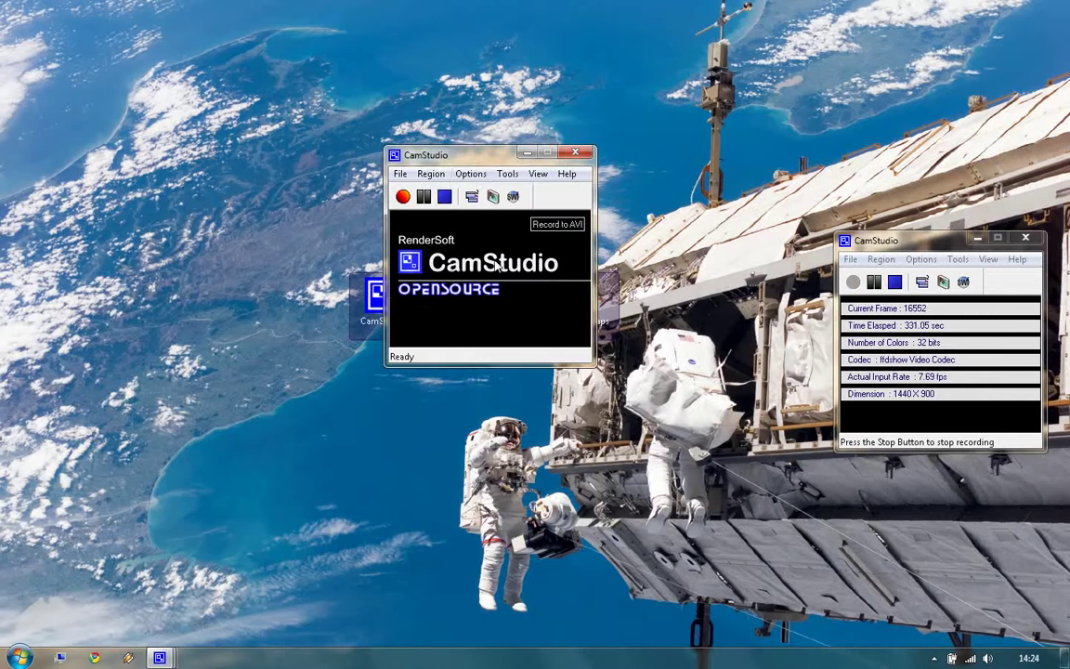
{"action": "left_click", "coordinate": [469, 174]}
{"action": "mouse_move", "coordinate": [510, 349]}
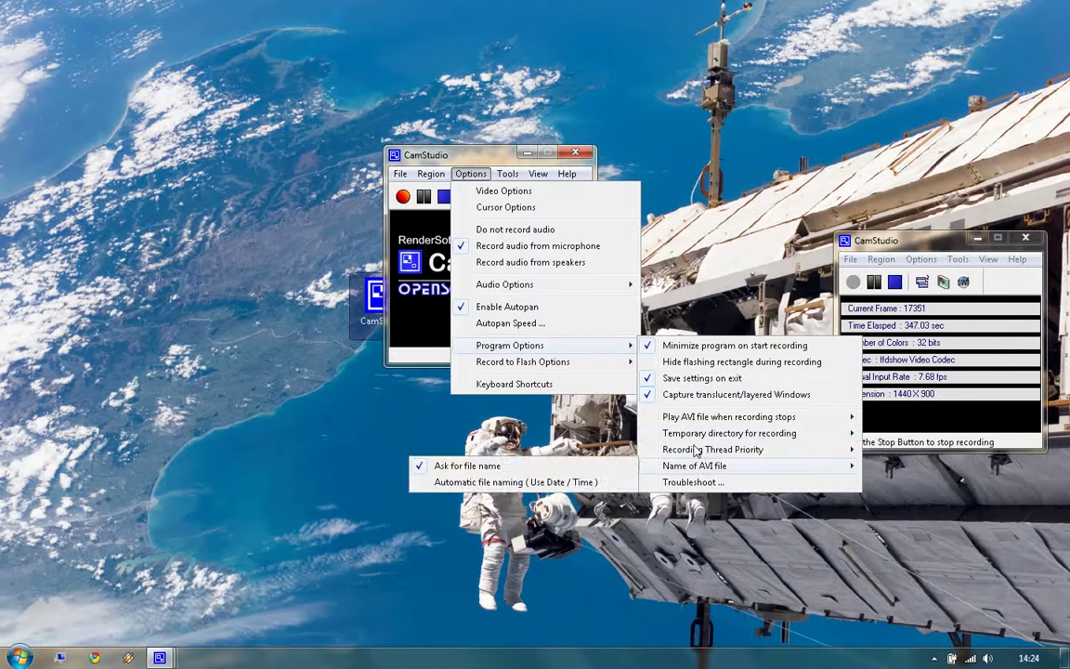
{"action": "left_click", "coordinate": [471, 175]}
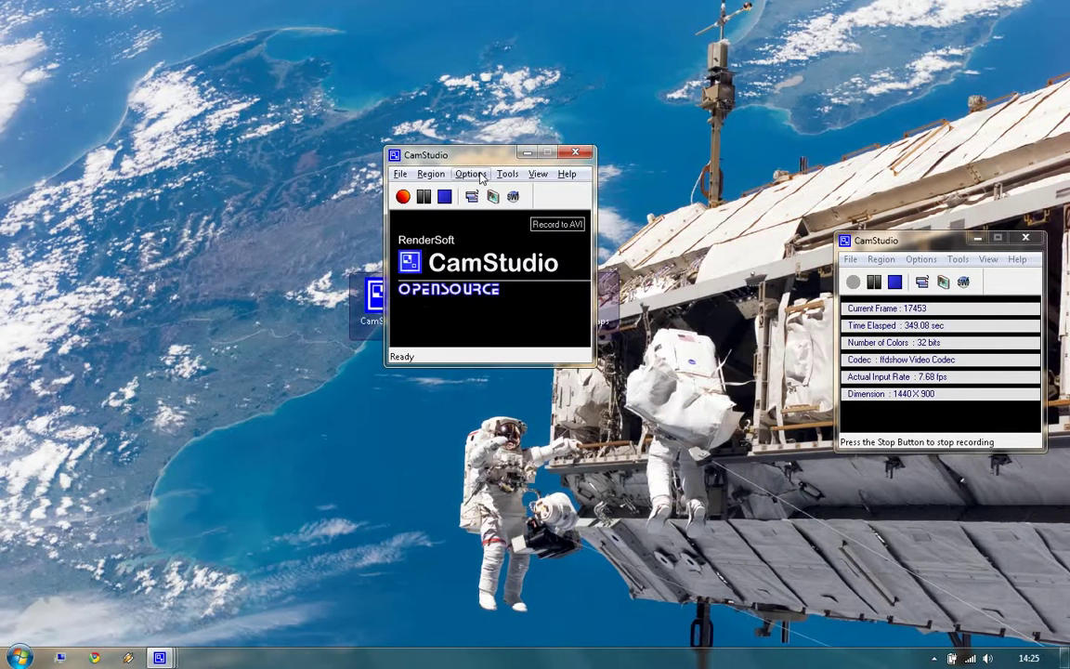
Step: Open the keyboard shortcut settings, move the dialog aside to examine the recording and layout keys, and close it
{"action": "left_click", "coordinate": [481, 176]}
{"action": "left_click", "coordinate": [471, 175]}
{"action": "left_click", "coordinate": [471, 175]}
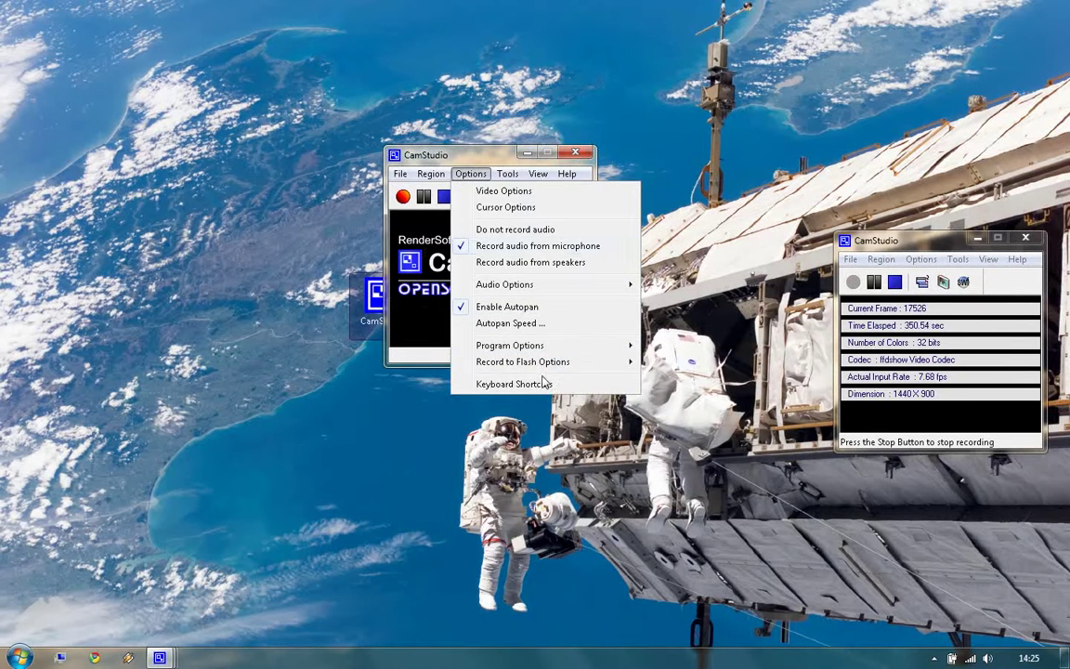
{"action": "left_click", "coordinate": [543, 386]}
{"action": "left_click_drag", "start_coordinate": [457, 154], "coordinate": [370, 99]}
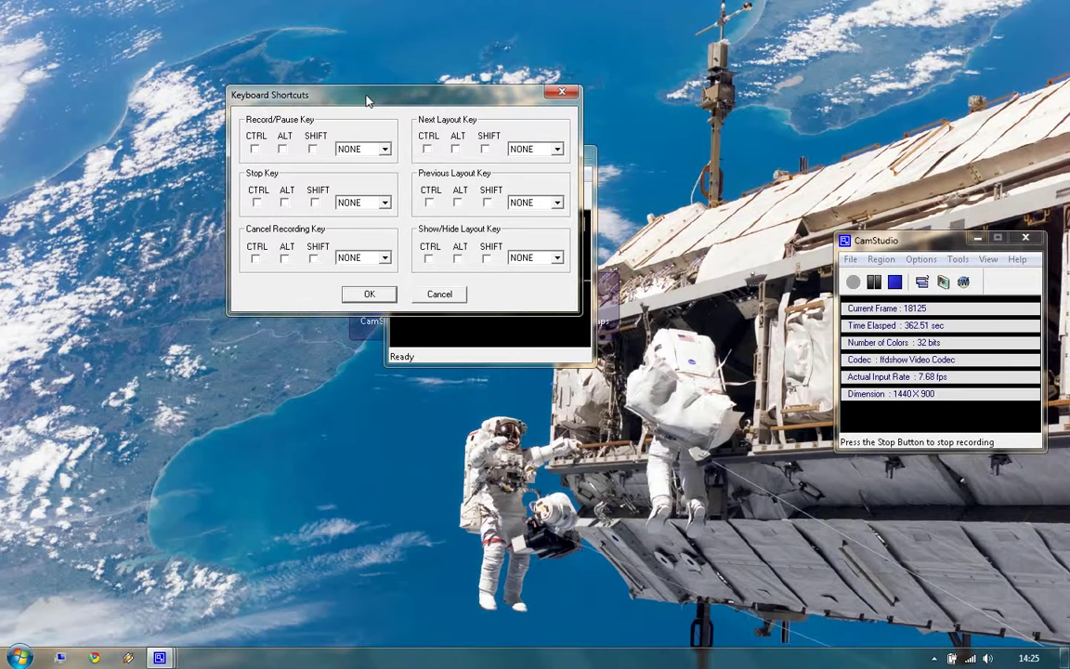
{"action": "key", "text": "F8"}
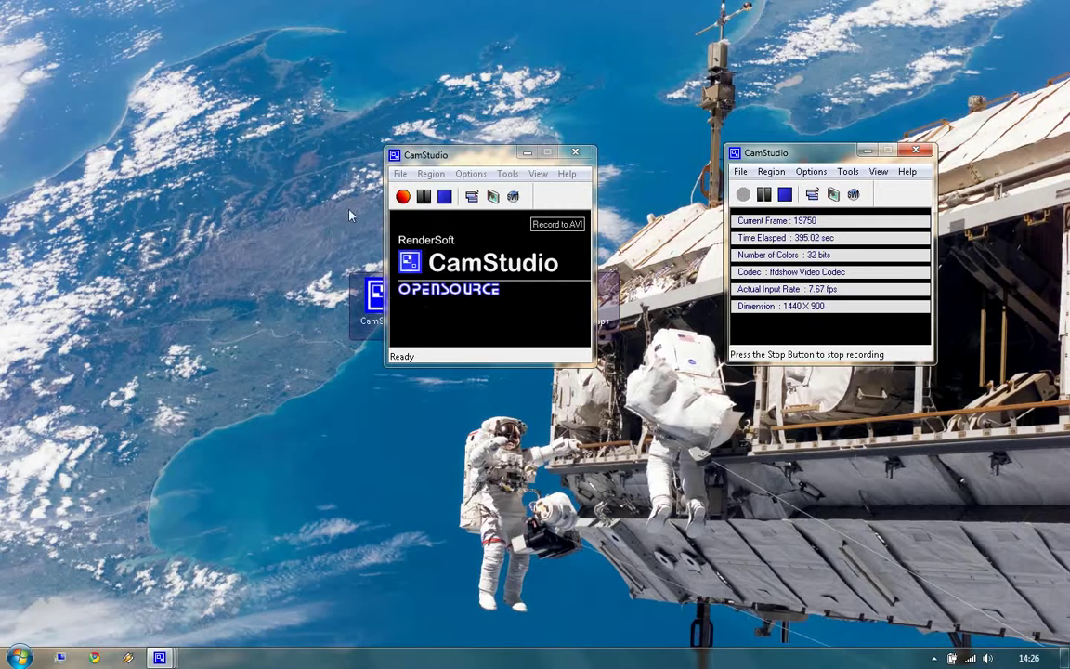
Step: Record a screen region of about 660 × 412 pixels, and restore the minimized recorder to pause the recording
{"action": "left_click", "coordinate": [402, 197]}
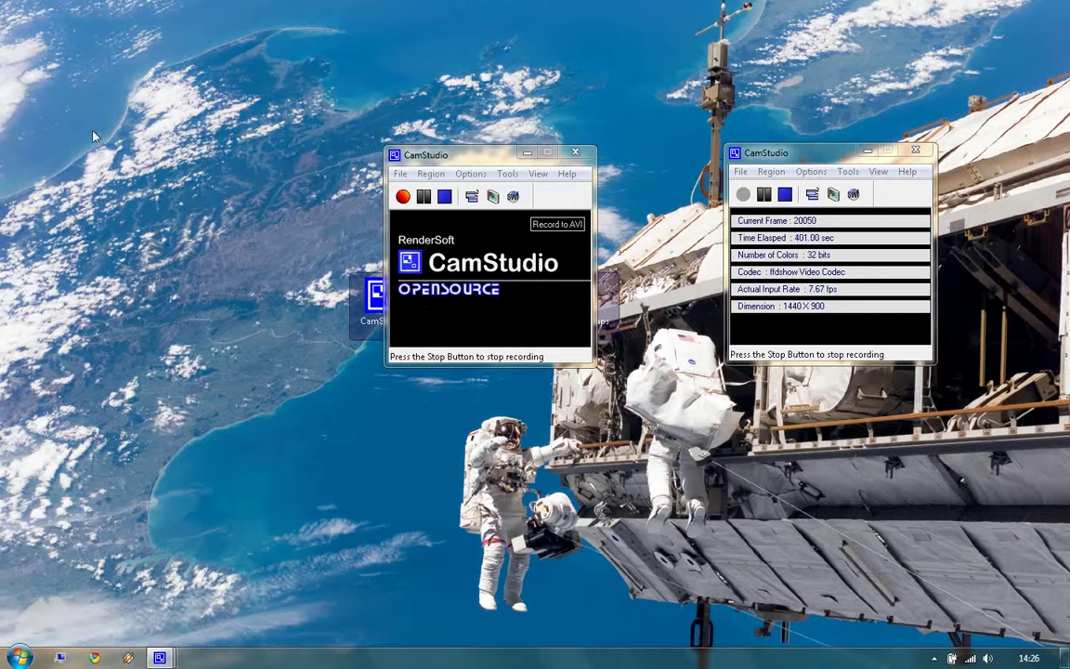
{"action": "left_click_drag", "start_coordinate": [82, 102], "coordinate": [569, 403]}
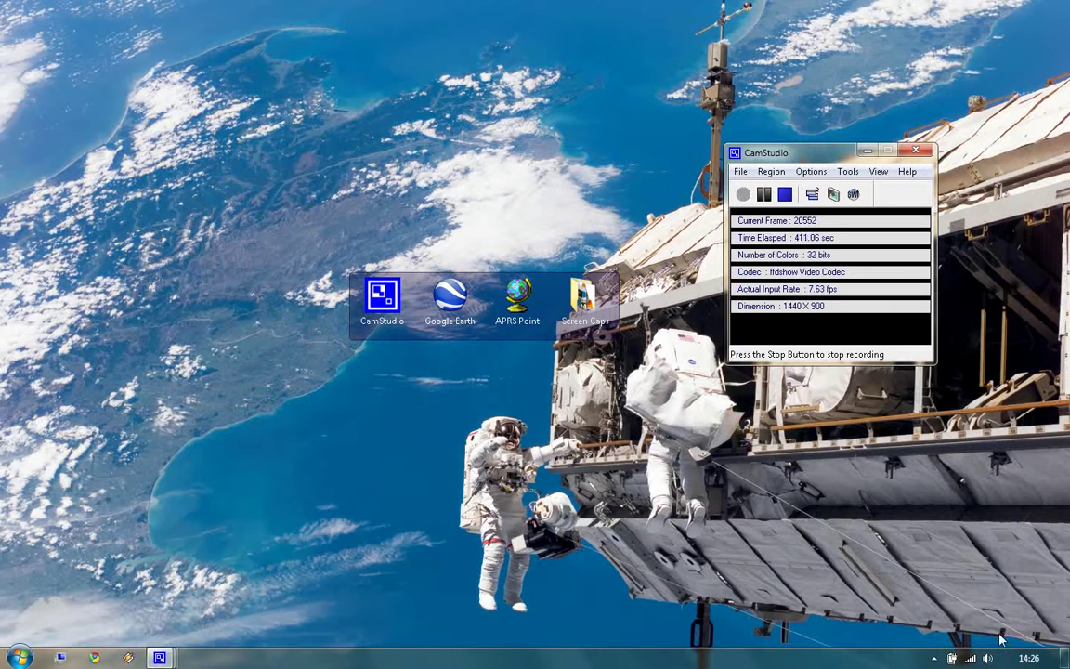
{"action": "left_click", "coordinate": [934, 657]}
{"action": "left_click", "coordinate": [933, 587]}
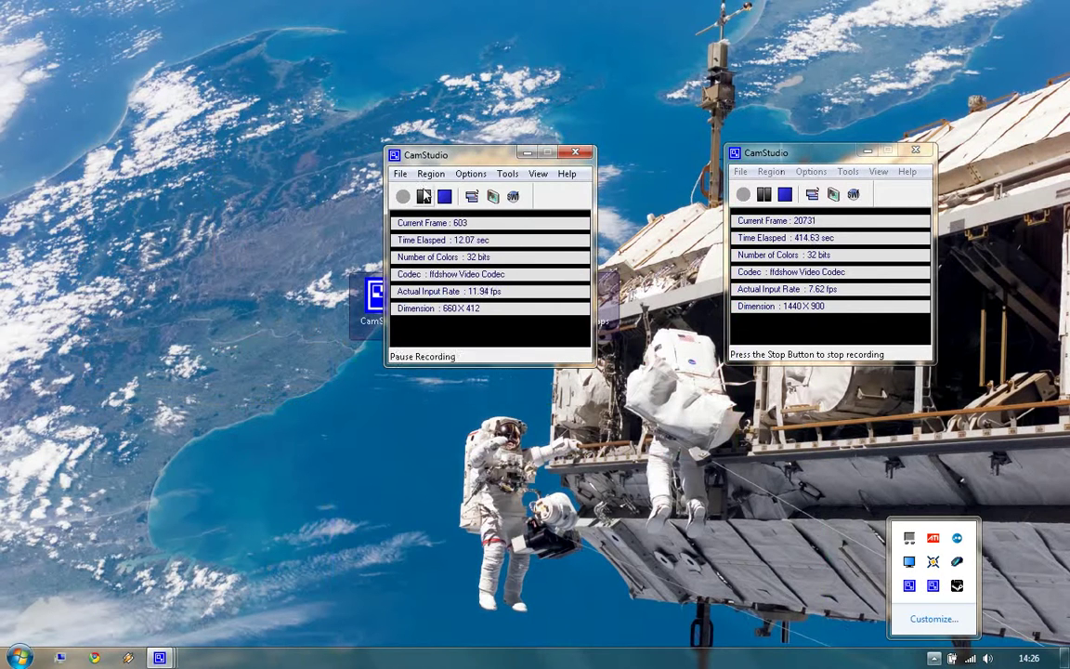
{"action": "left_click", "coordinate": [423, 197]}
{"action": "left_click", "coordinate": [423, 196]}
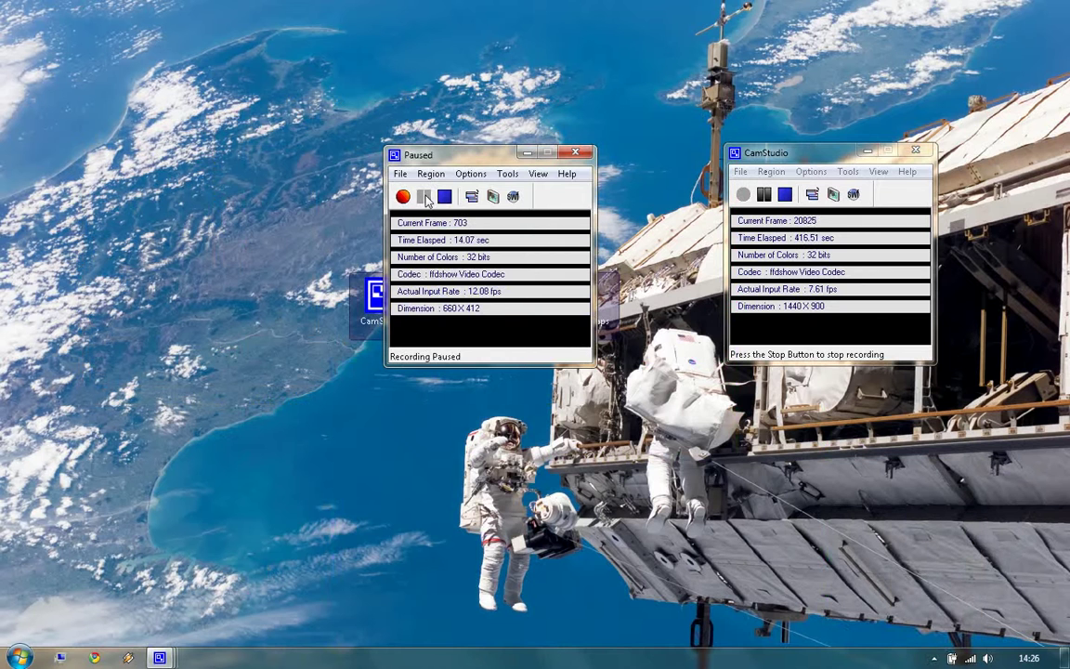
Step: Stop the recording and save it as an AVI file named lalala in the Screen Caps folder
{"action": "left_click", "coordinate": [445, 197]}
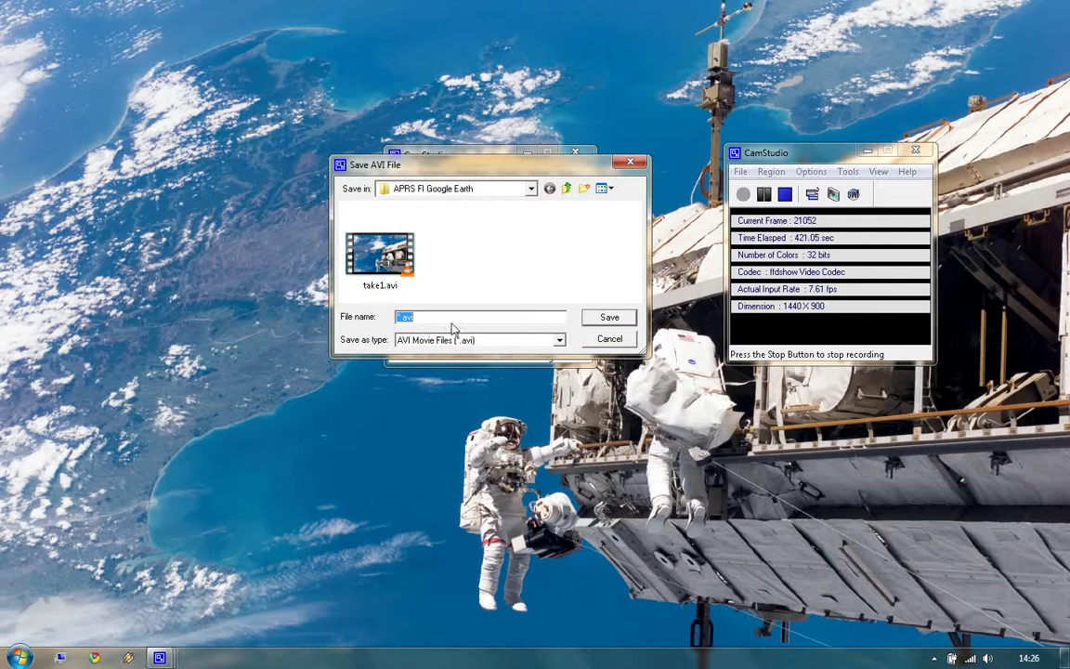
{"action": "type", "text": "lala"}
{"action": "left_click", "coordinate": [571, 188]}
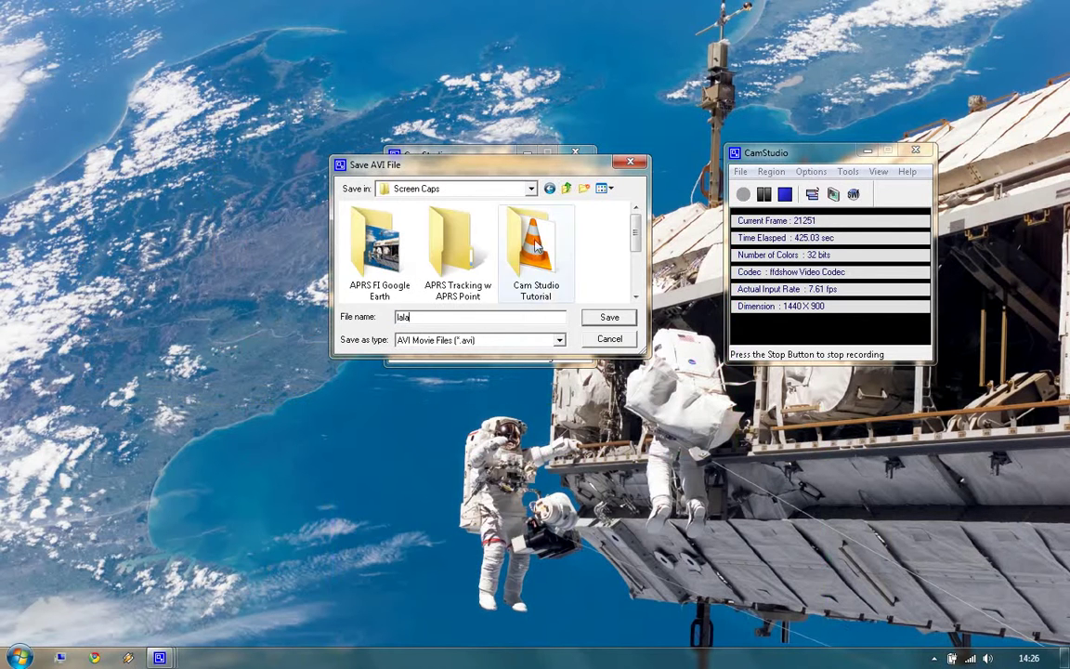
{"action": "type", "text": "la"}
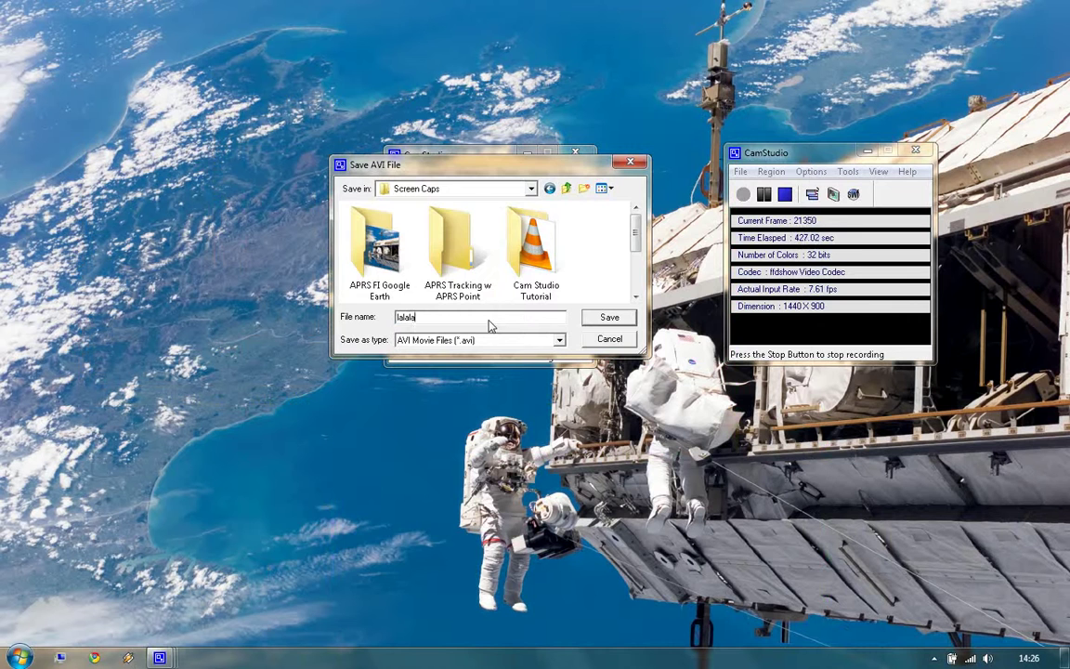
{"action": "left_click", "coordinate": [591, 318]}
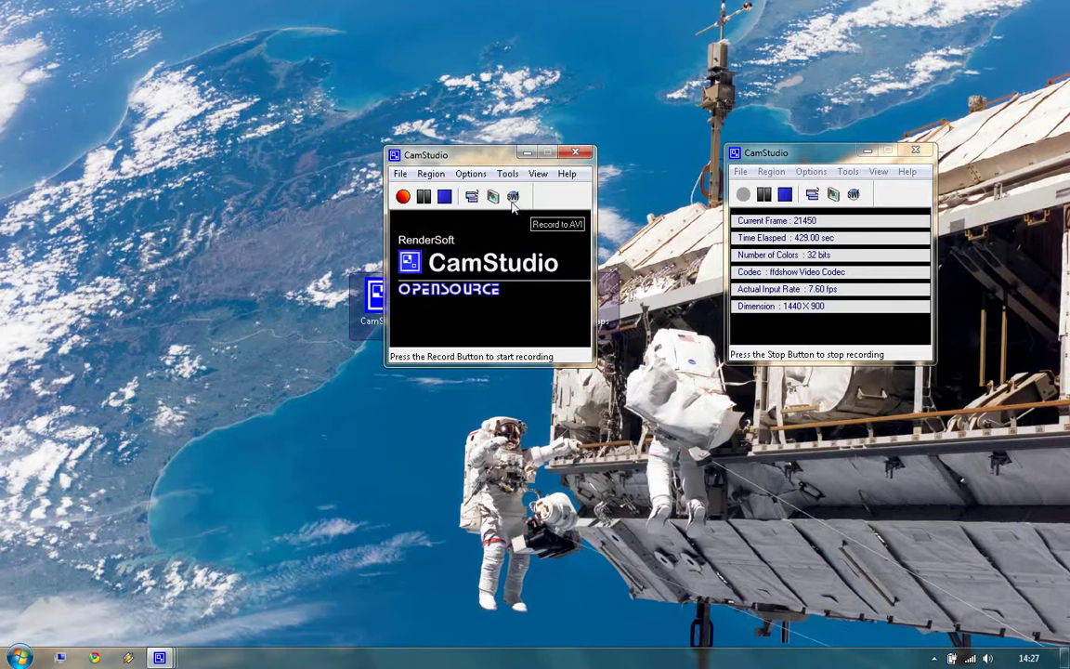